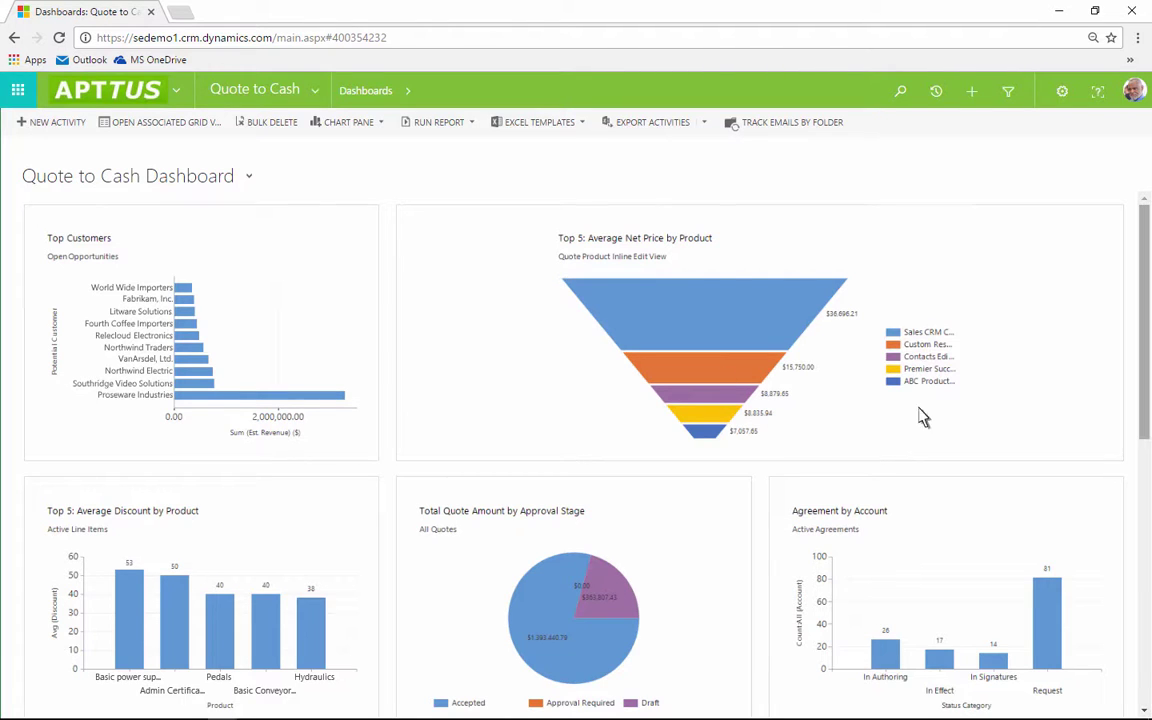
Scroll the dashboard down to the My Open Opportunities list.
scroll(1140, 505, down, 2)
scroll(576, 420, down, 3)
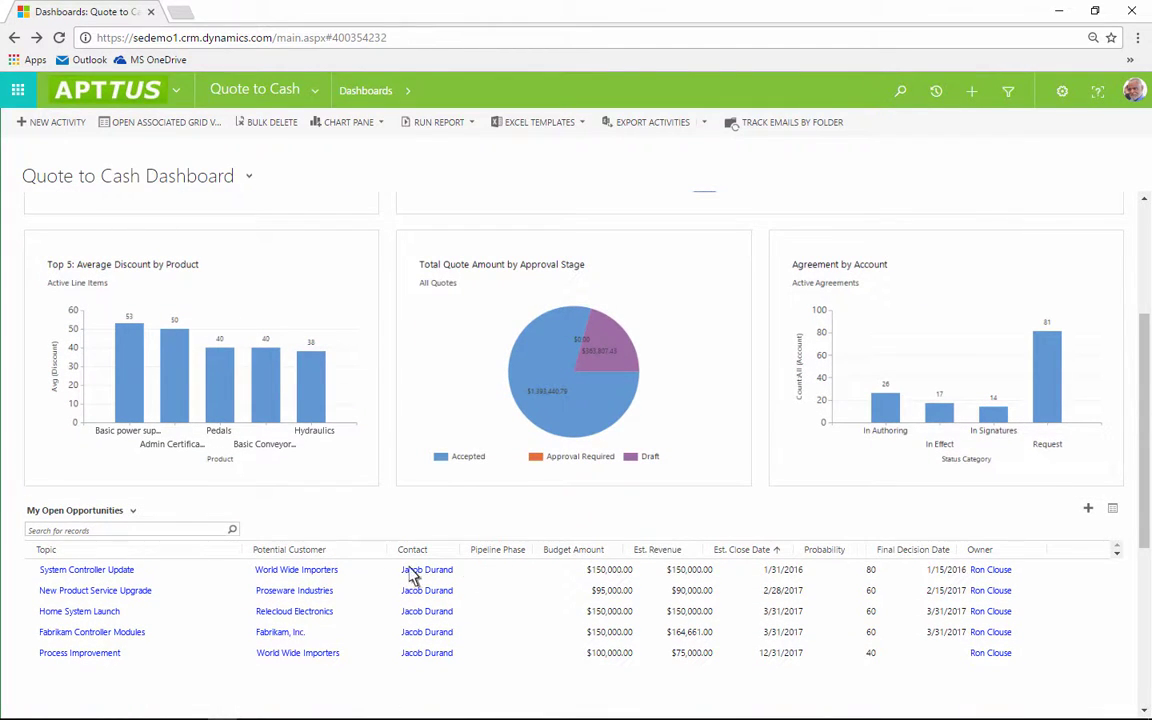
Open the Fabrikam Controller Modules opportunity and scroll down to its Quotes grid.
click(128, 633)
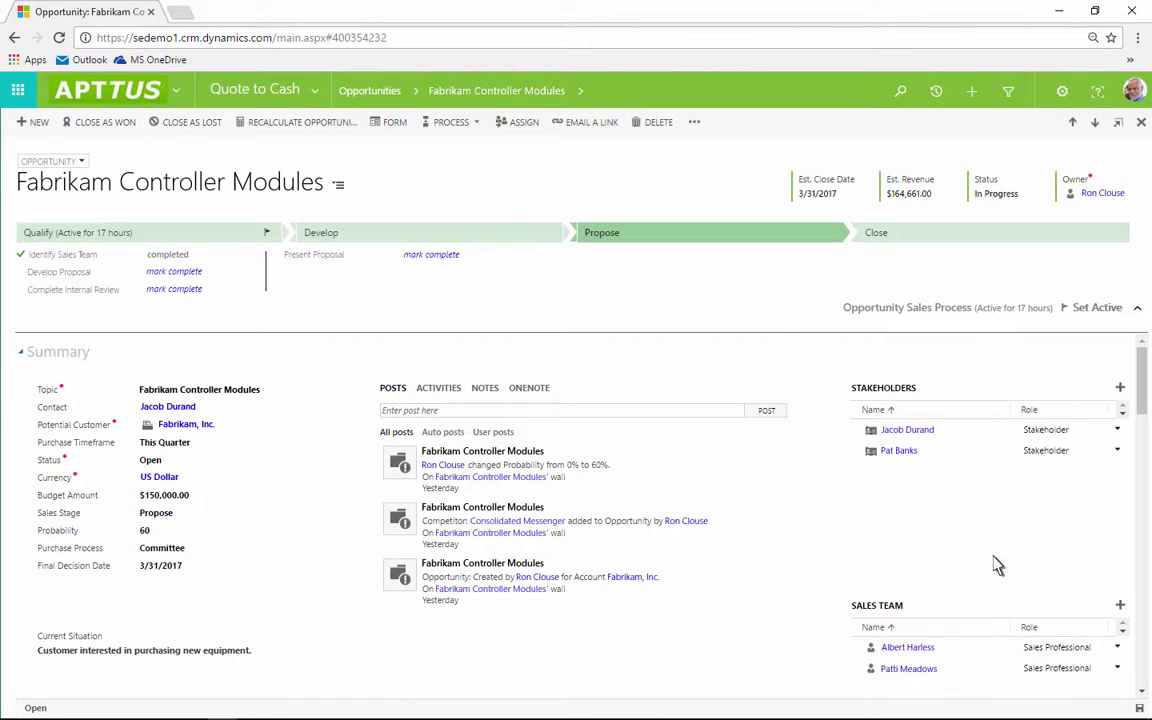
scroll(1146, 522, down, 10)
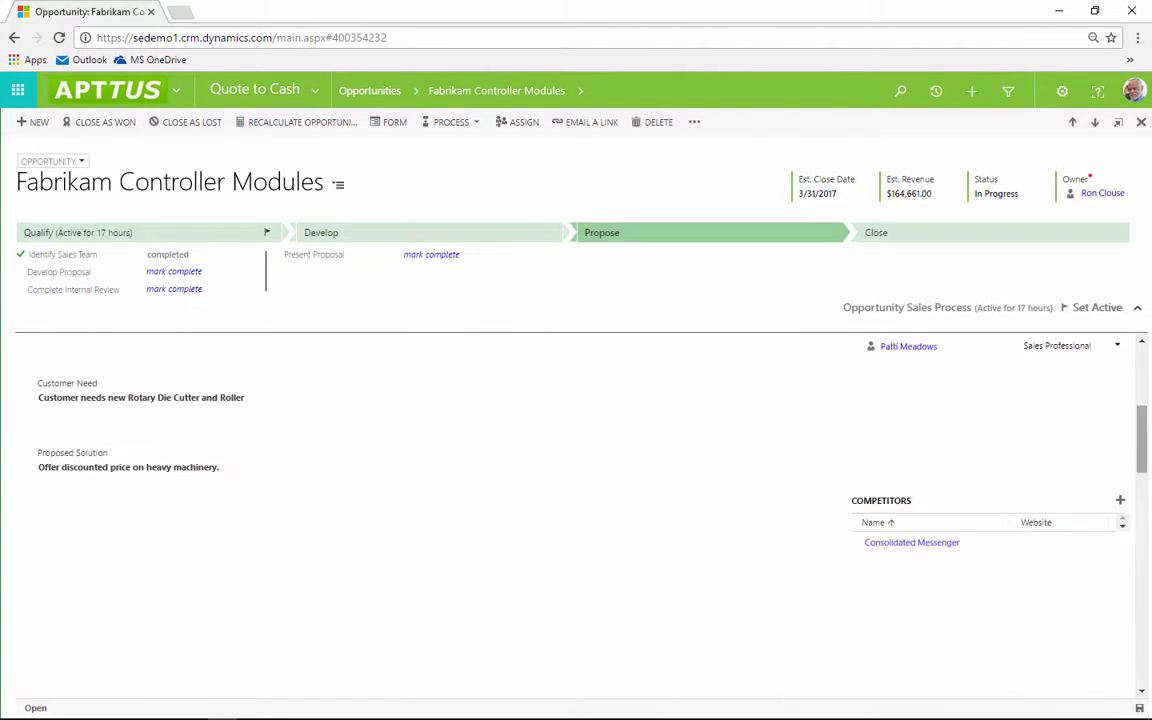
scroll(1122, 555, down, 3)
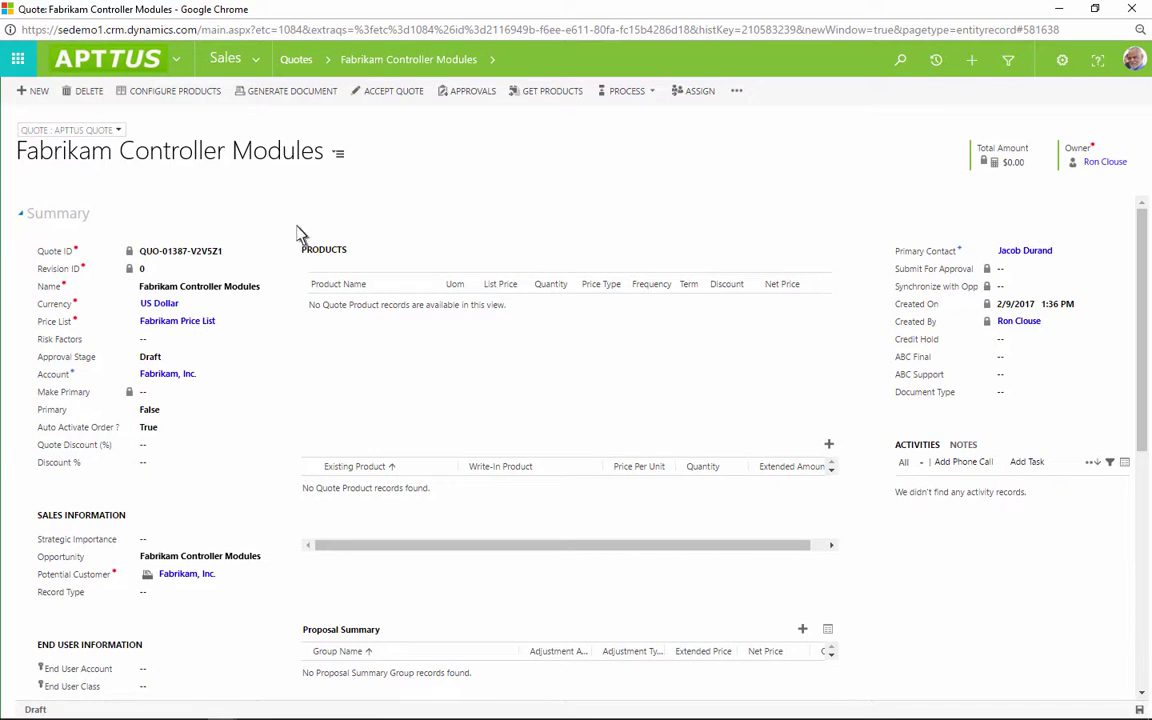
Filter the catalog to machines without integration and add one UD - 300 Rotary Die Cutter.
click(196, 101)
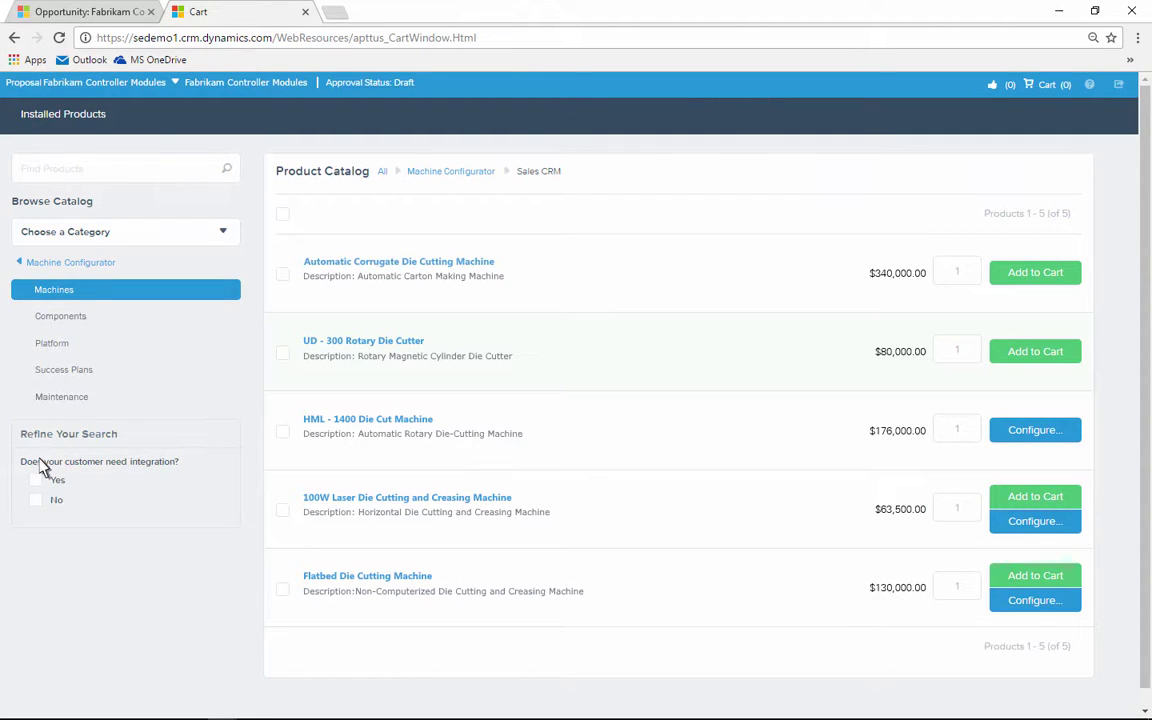
click(36, 501)
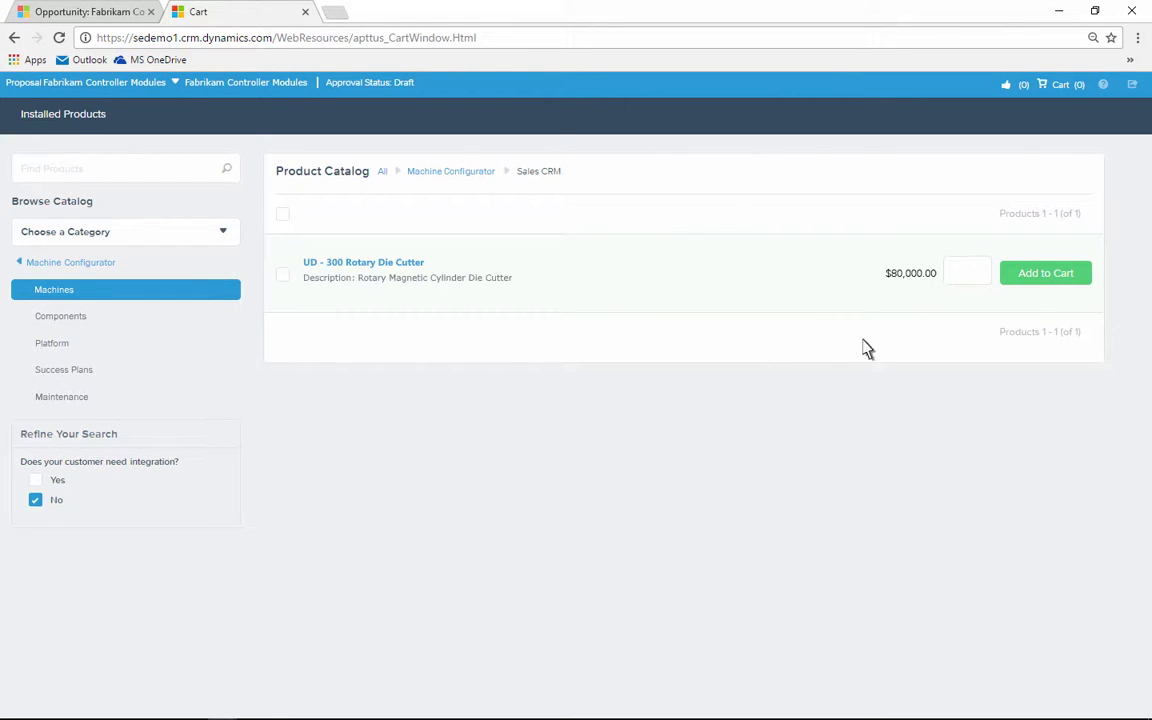
click(968, 273)
text(1)
click(1046, 287)
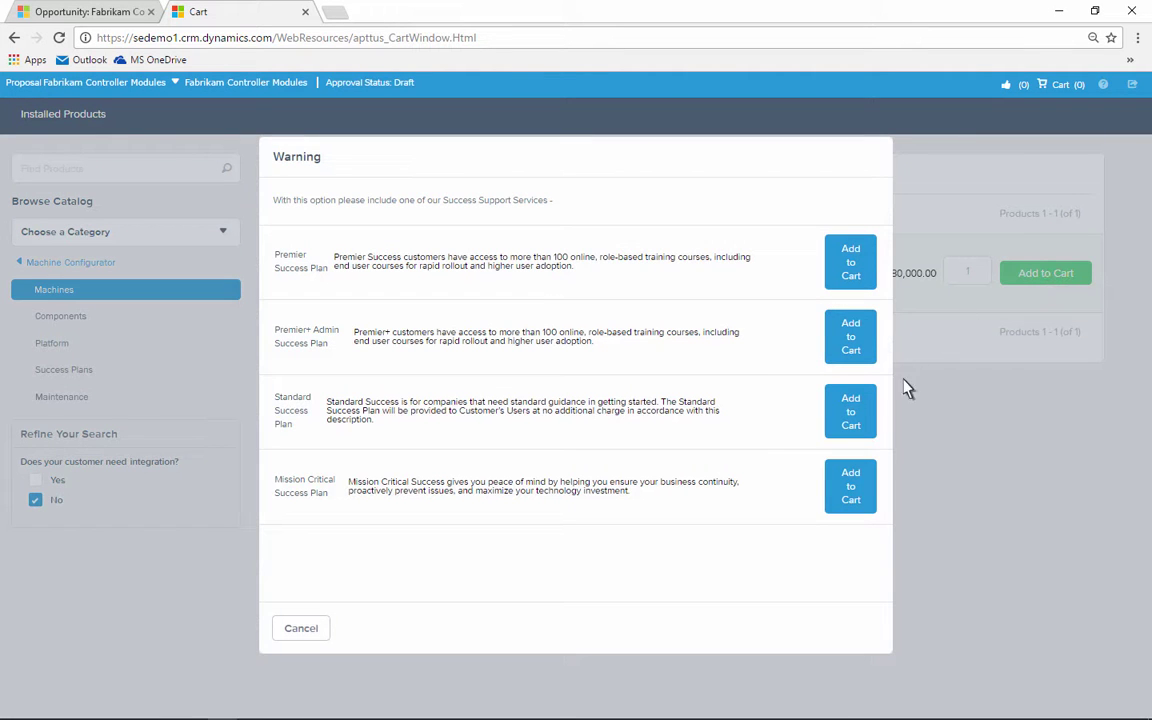
Add the Mission Critical Success Plan and recommended Anilox Roller, then view the full cart.
click(848, 500)
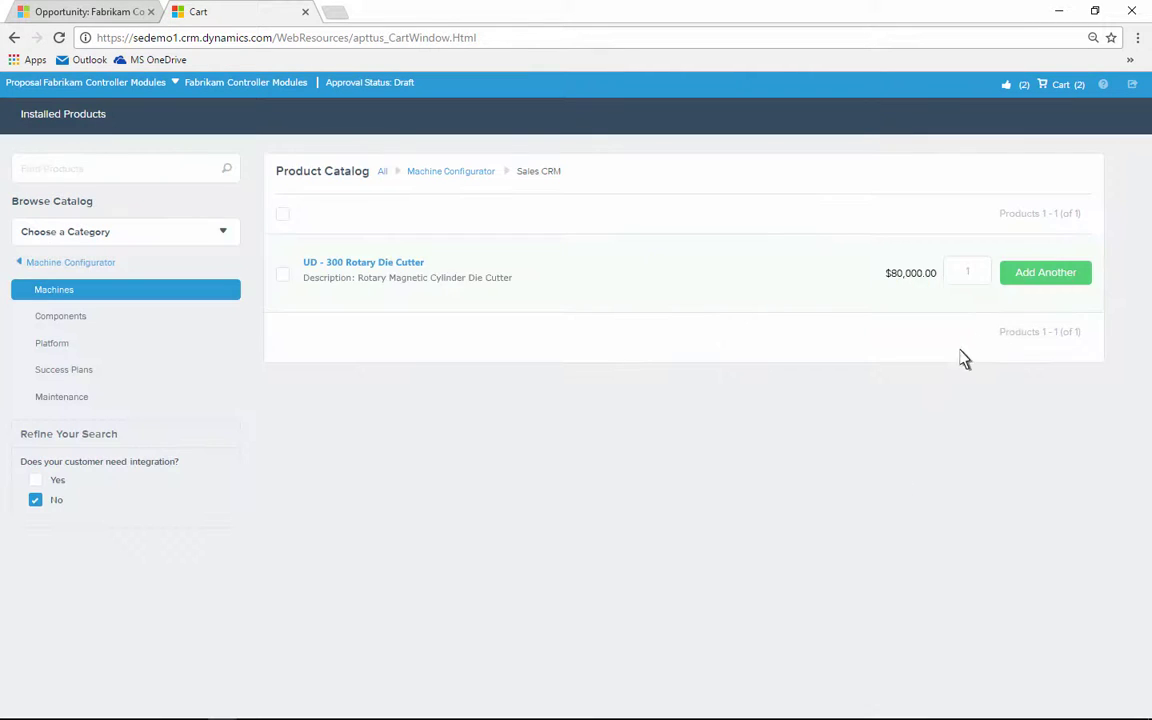
click(1020, 86)
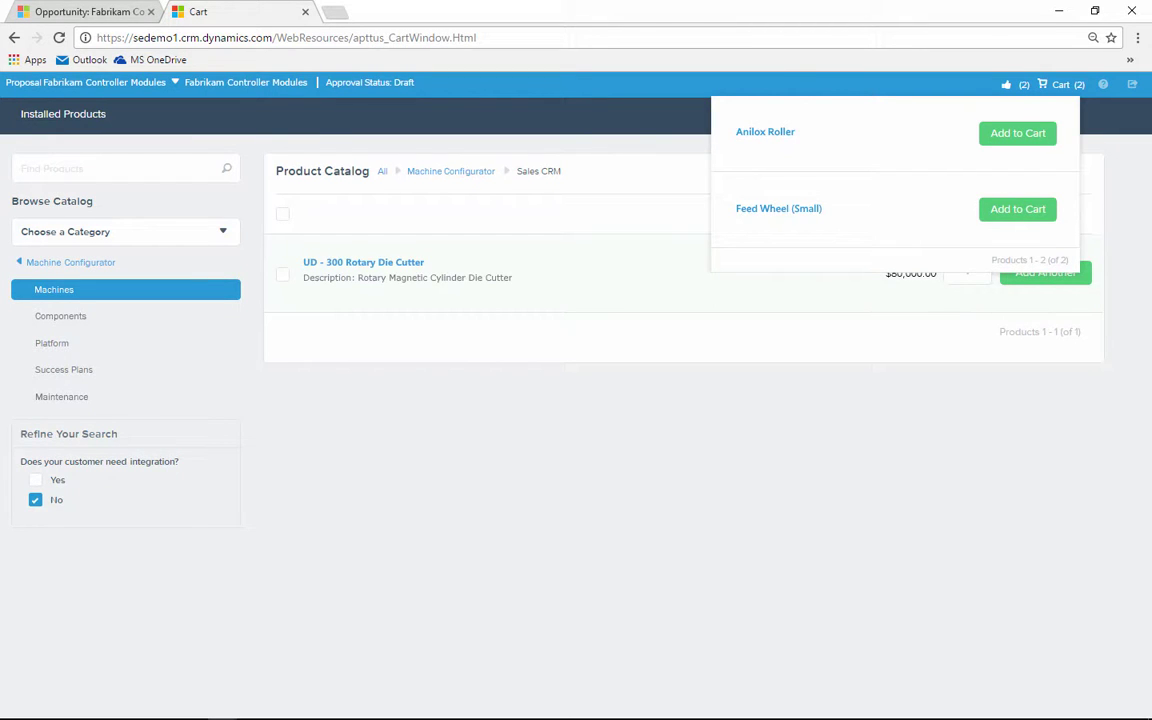
click(1010, 140)
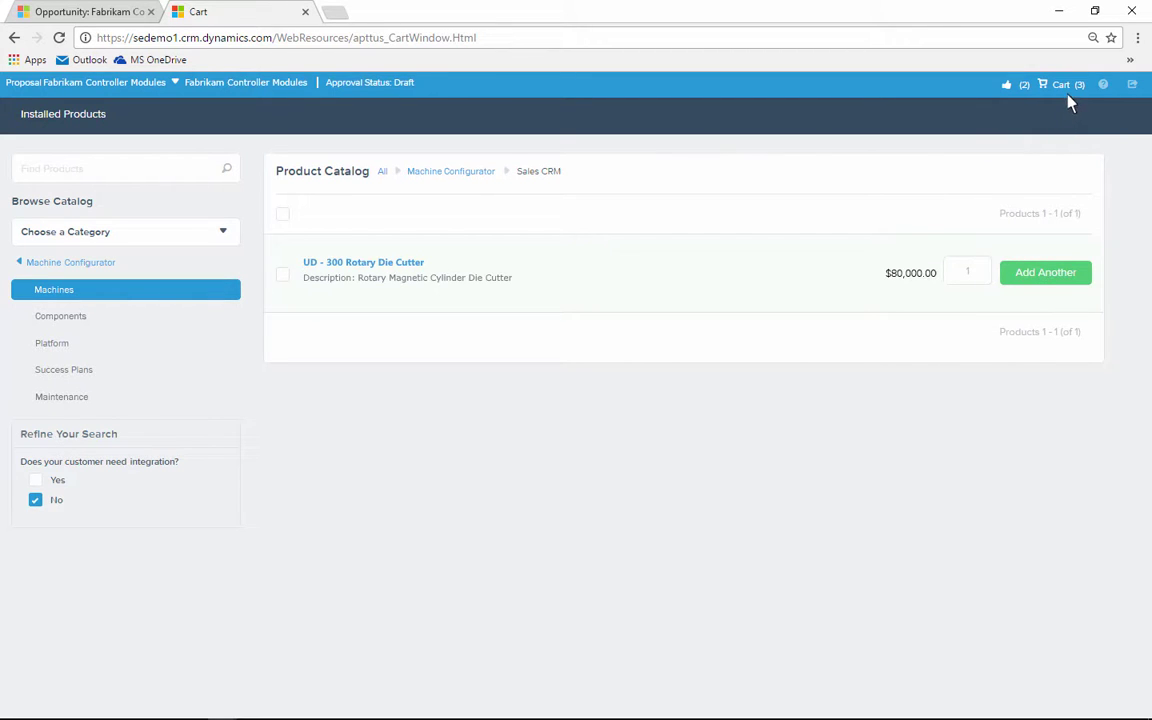
click(1062, 86)
click(795, 301)
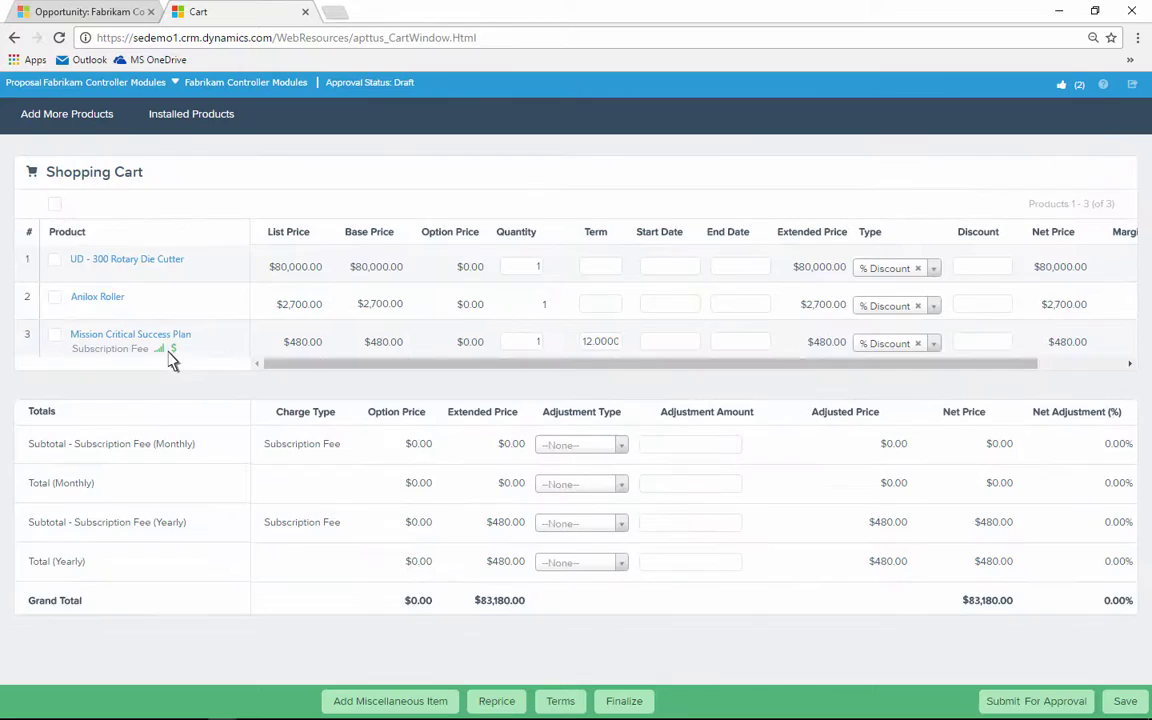
Review the success plan's price ramps, then give the die cutter a 30% discount and reprice.
click(160, 348)
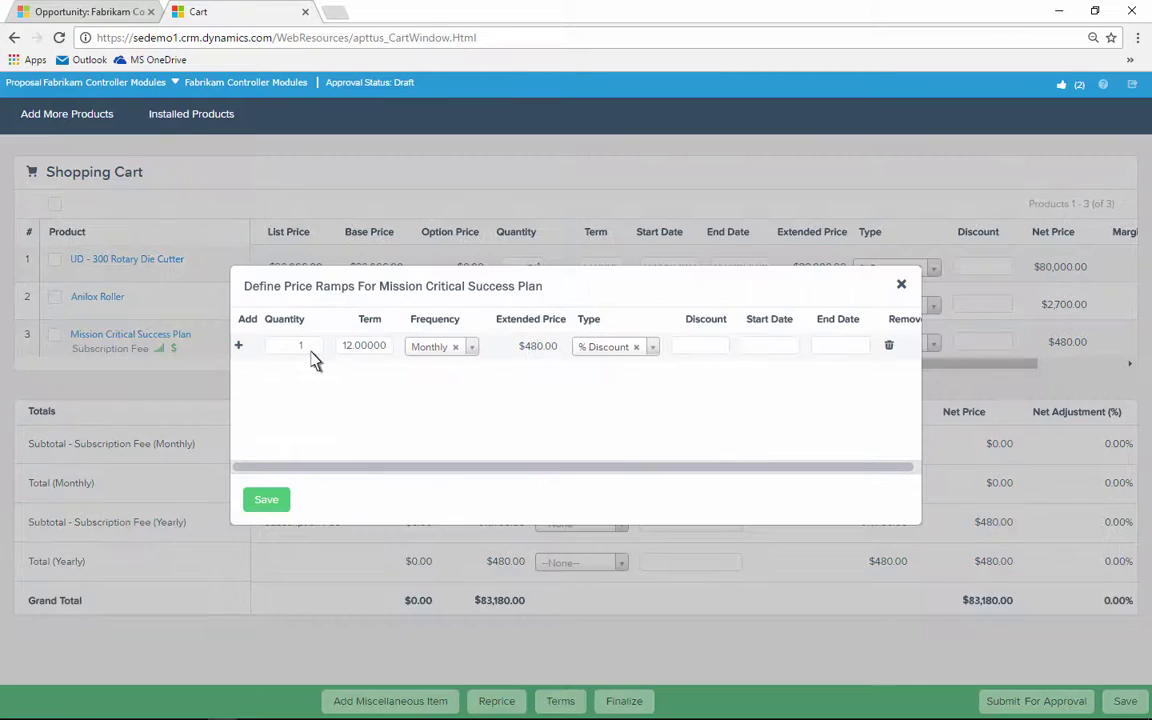
click(901, 287)
scroll(1082, 370, right, 2)
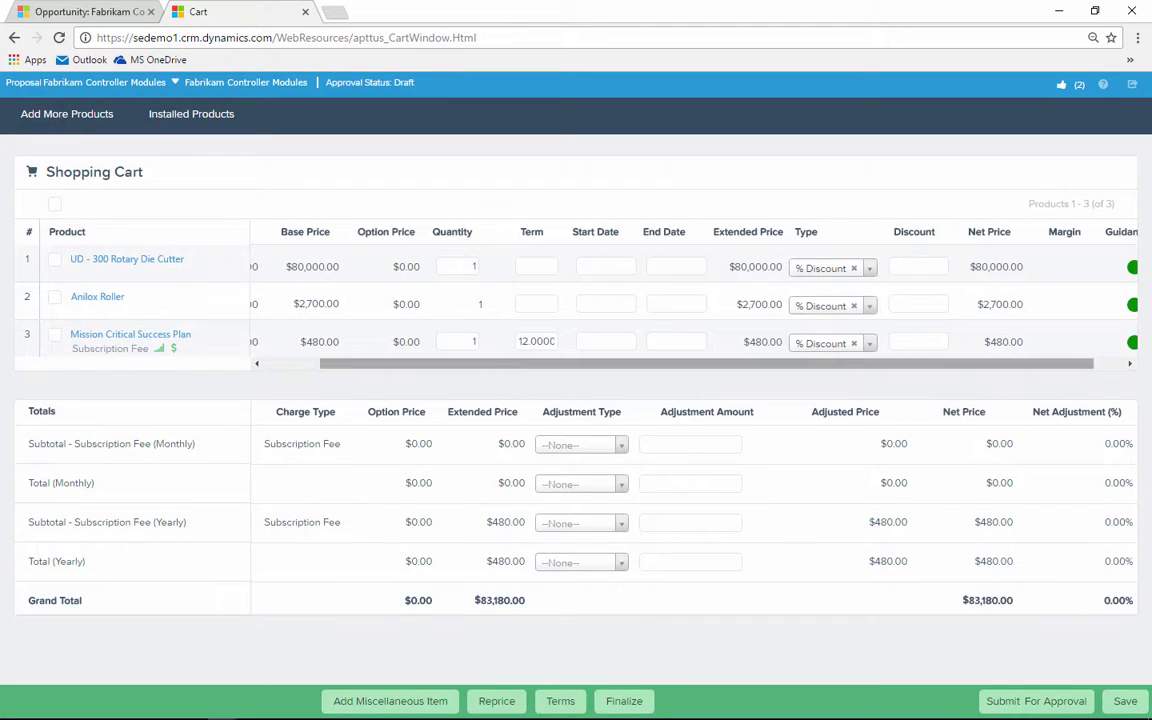
scroll(690, 300, right, 1)
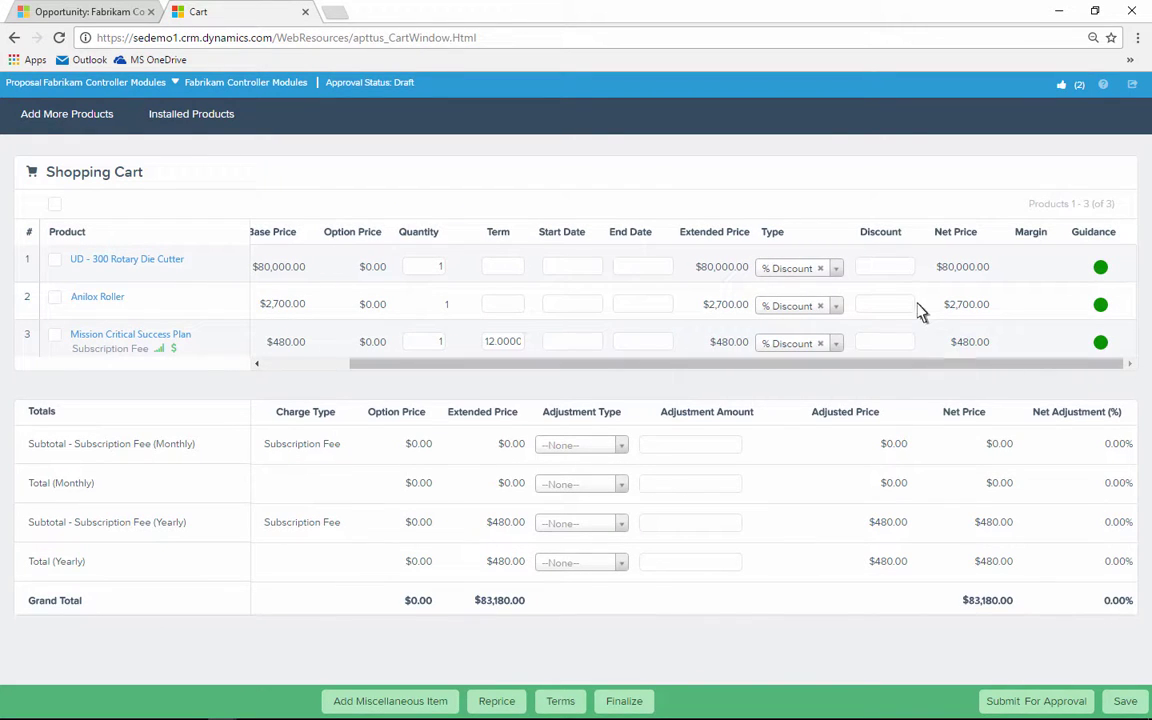
click(884, 266)
text(30.00)
key(Tab)
click(496, 701)
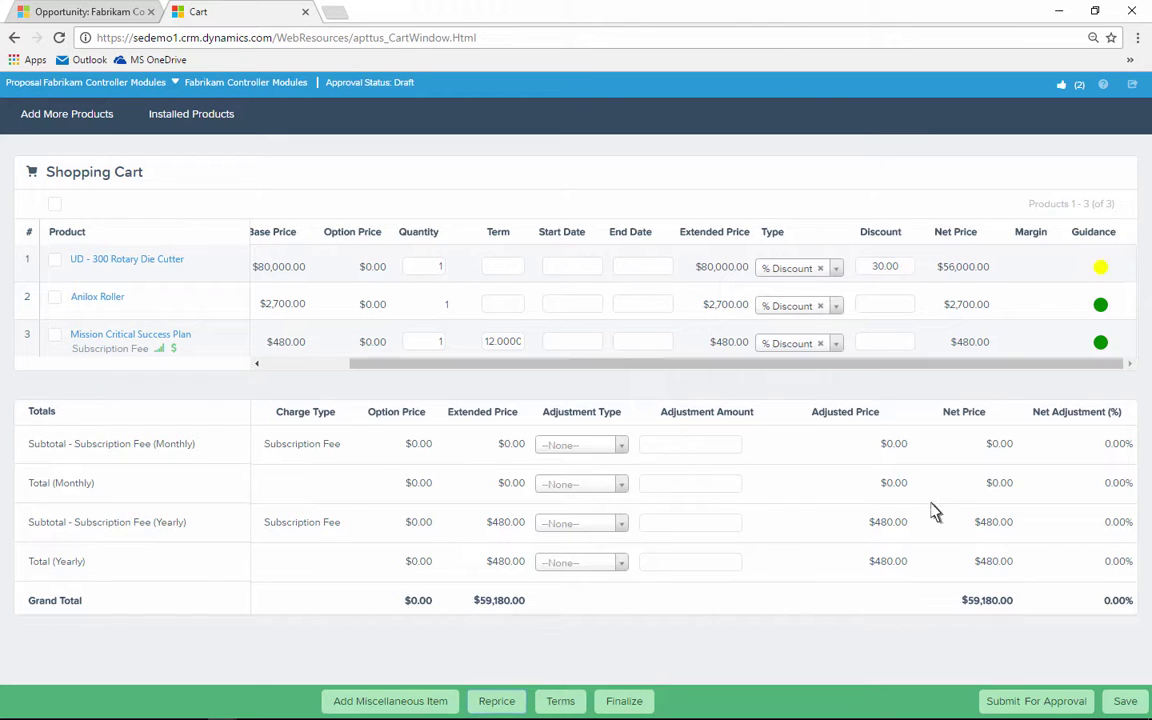
After checking pricing guidance, lower the die cutter discount to 10%, reprice, and finalize.
click(1101, 274)
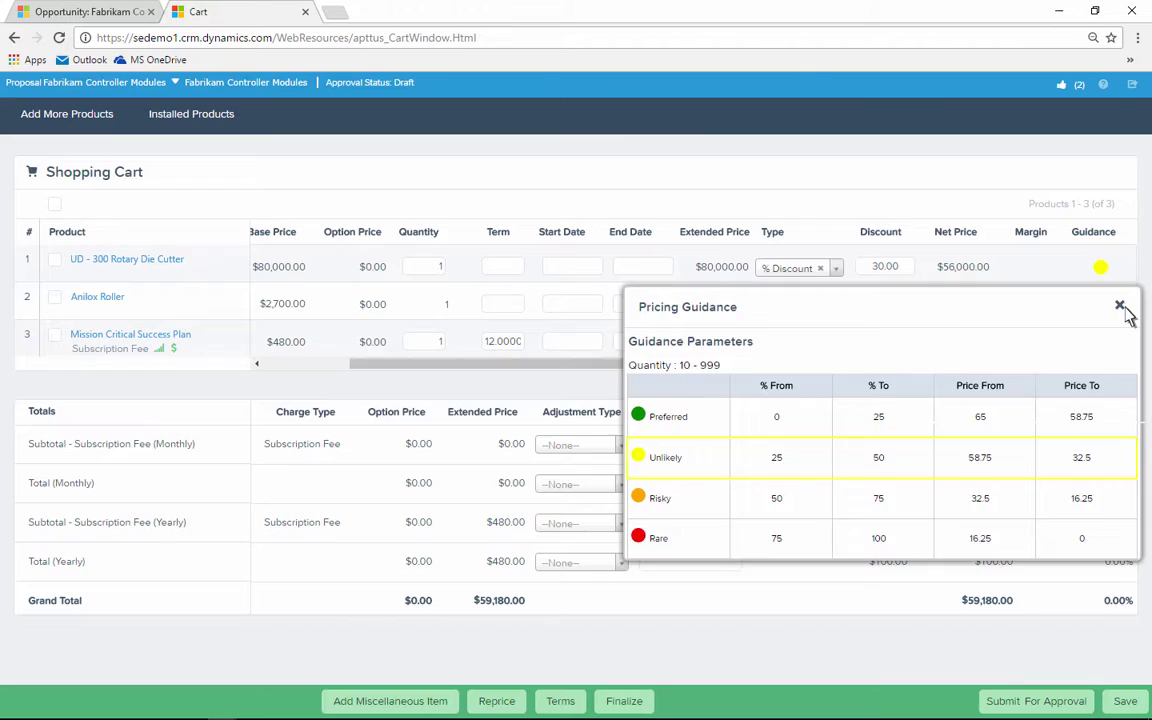
click(1120, 306)
click(884, 267)
text(1)
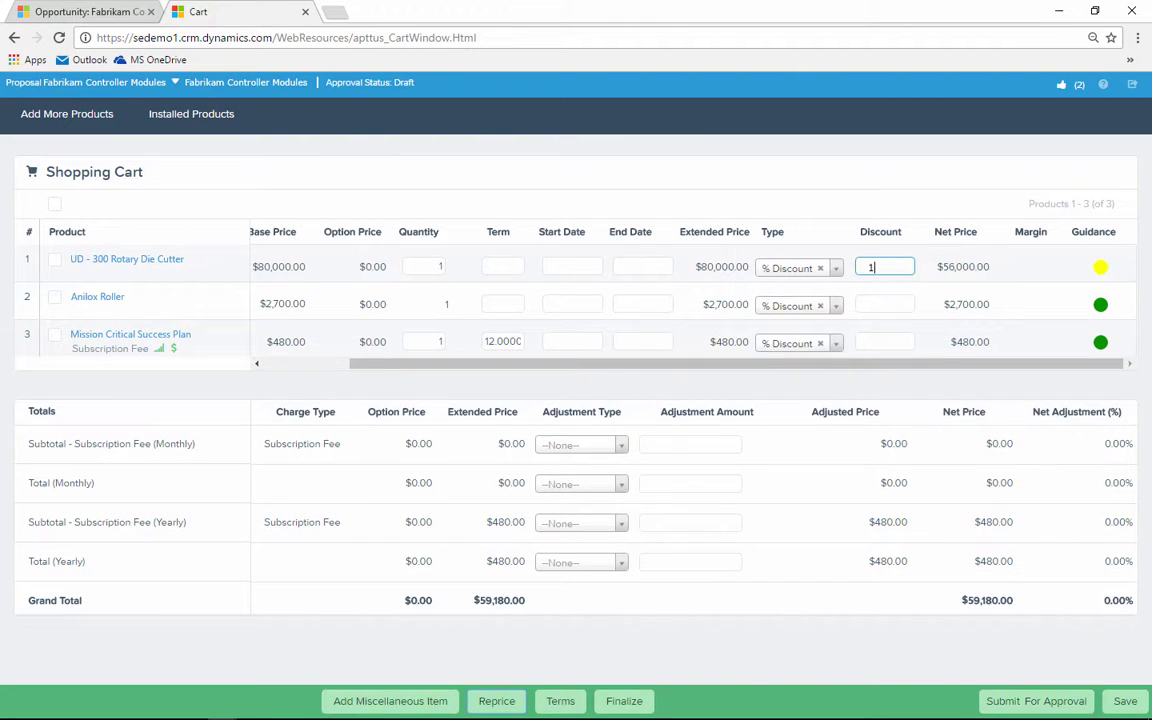
click(496, 701)
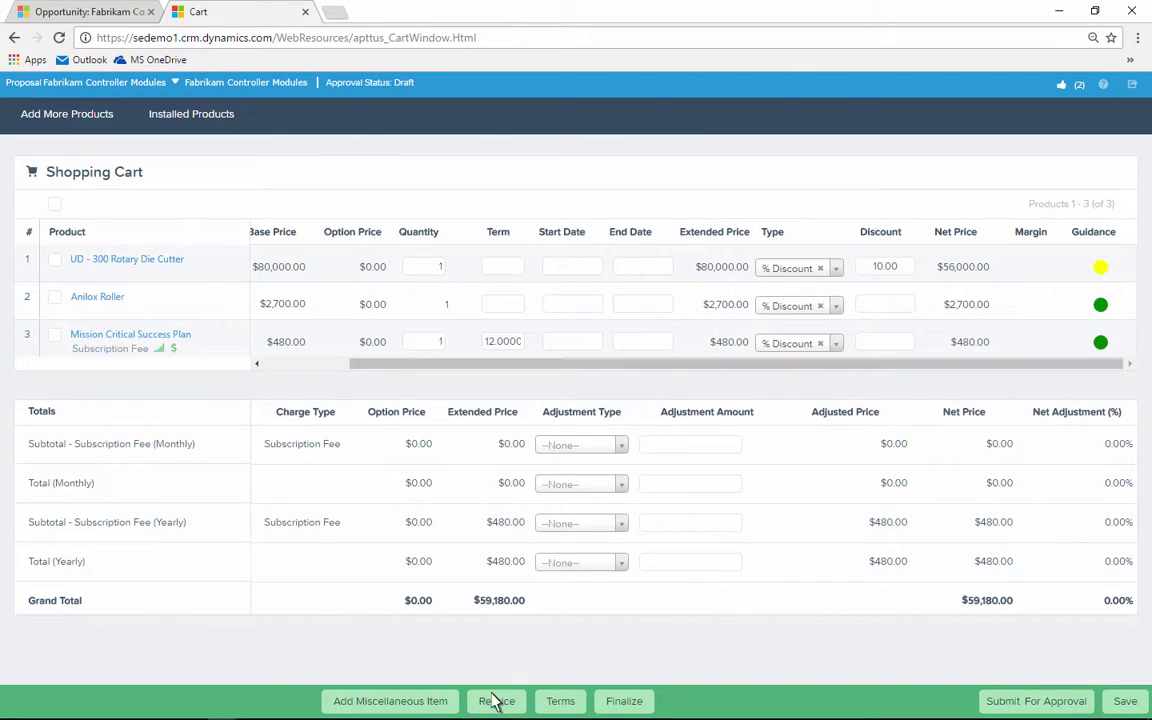
click(622, 701)
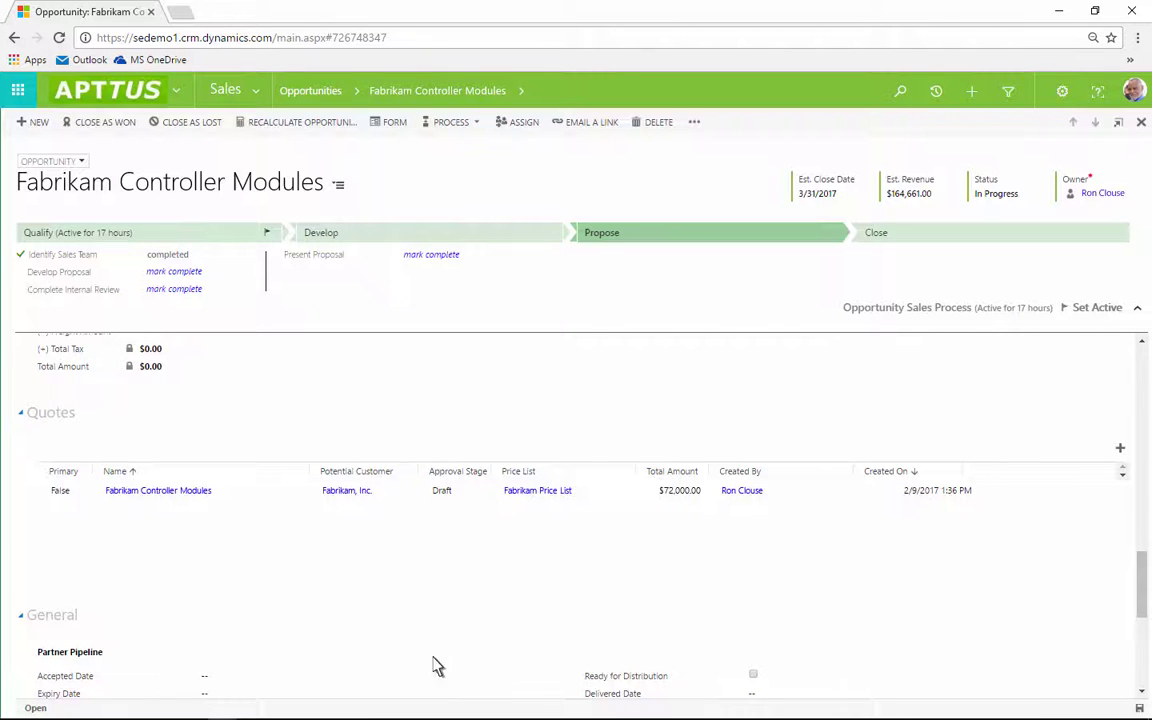
Generate the Fabrikam Controller Modules quote's proposal document and choose to view the file.
click(207, 497)
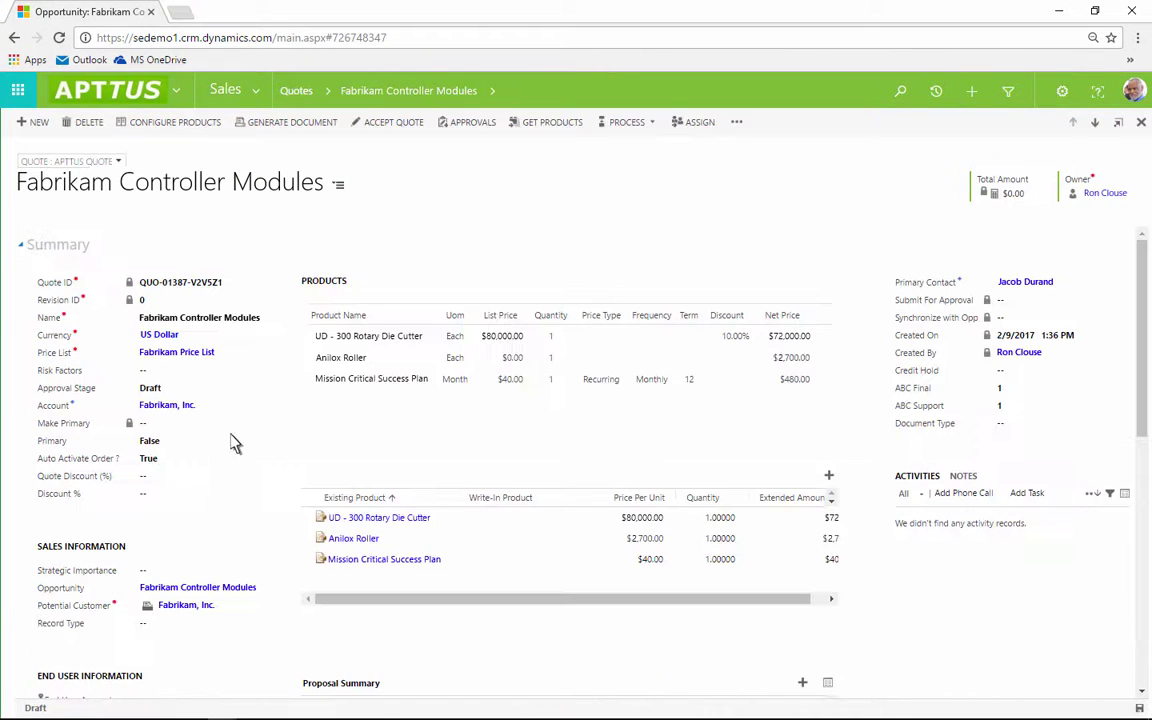
click(268, 132)
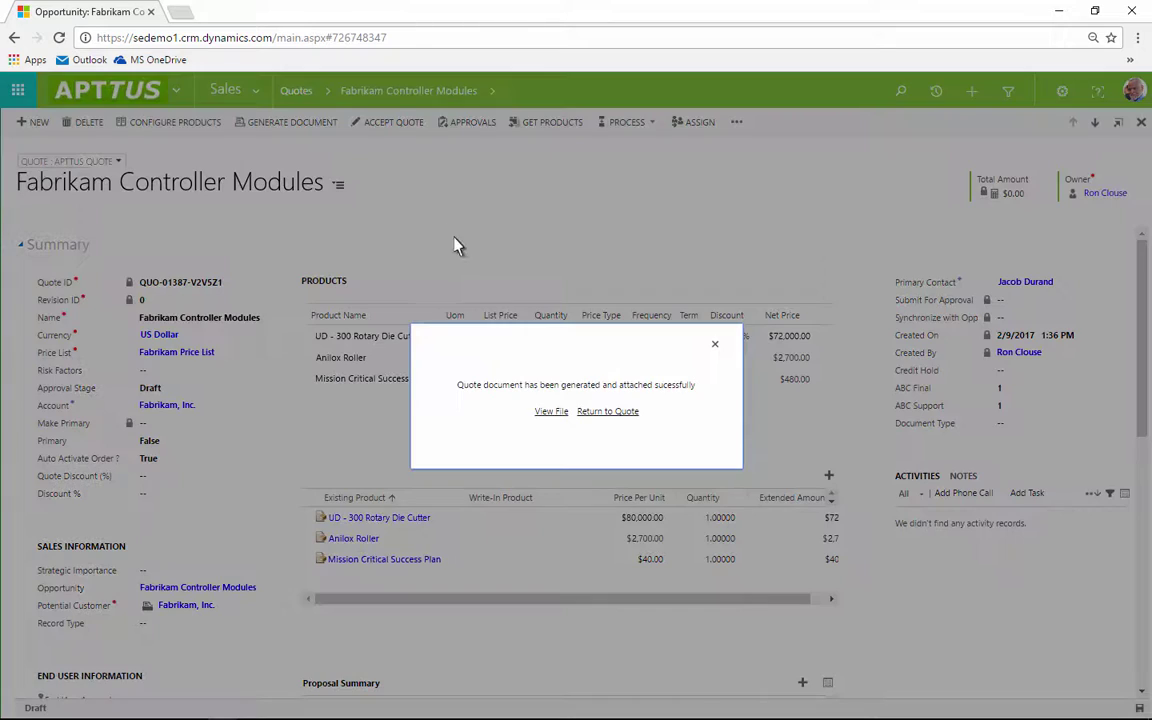
click(551, 411)
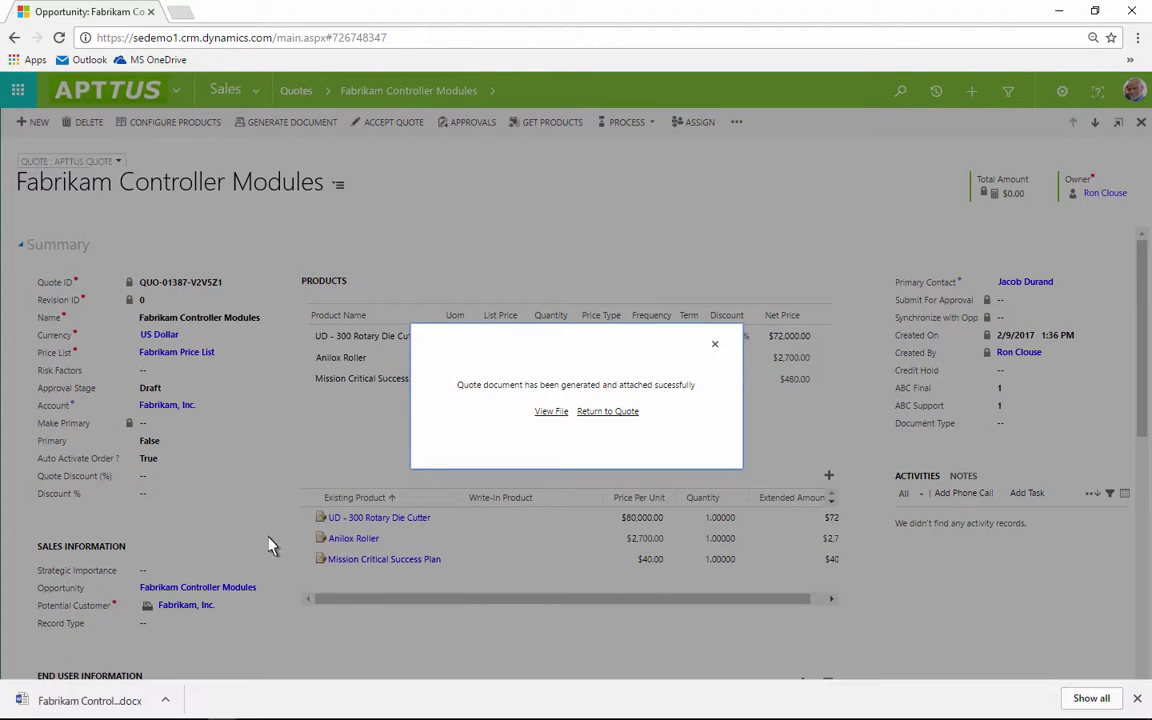
Read the proposal in Word down to its $75,180.00 order form, then close Word.
click(143, 704)
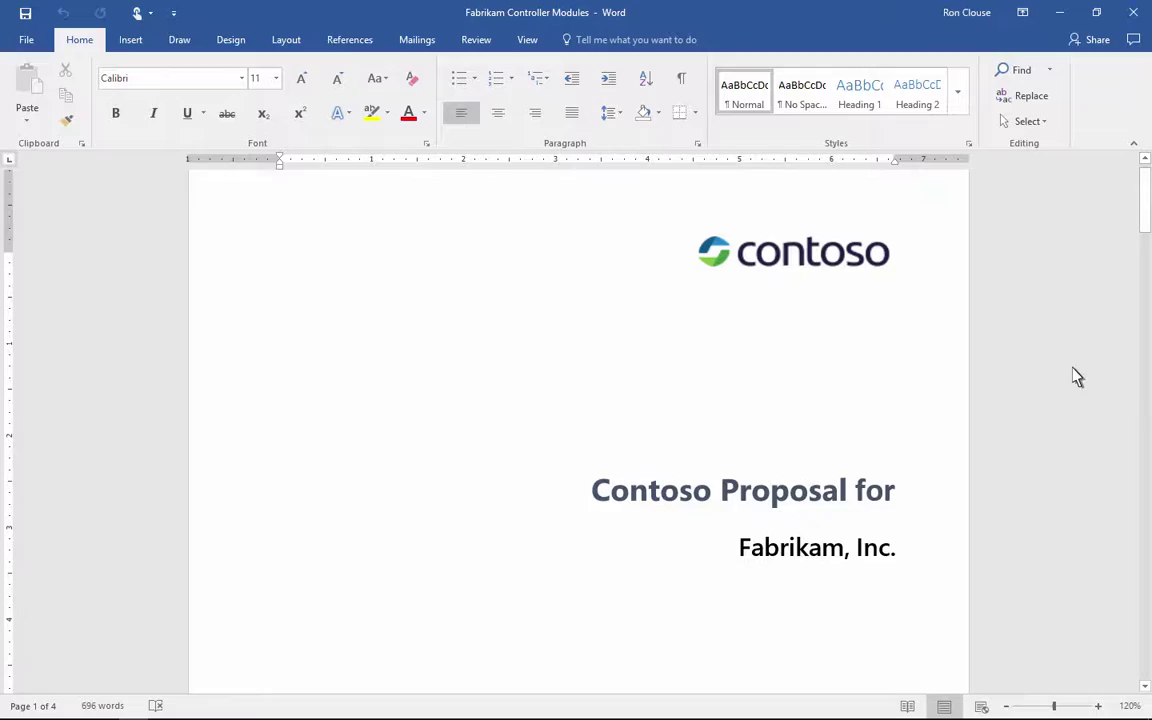
scroll(1147, 290, down, 15)
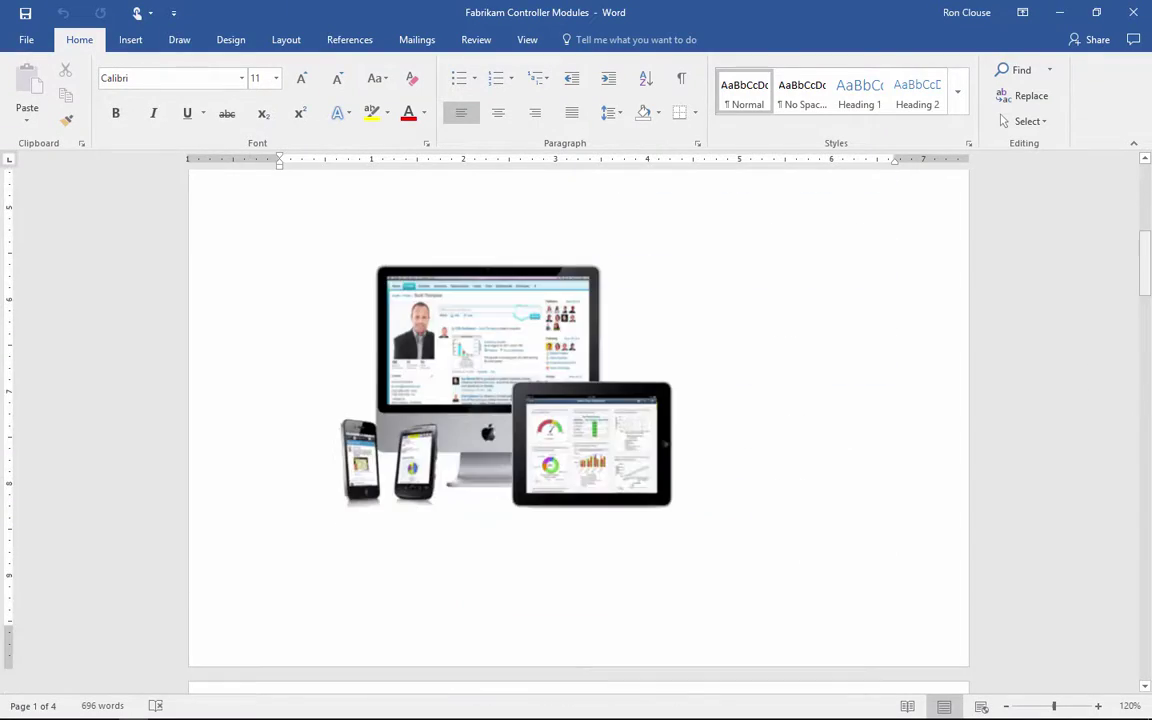
scroll(578, 430, down, 16)
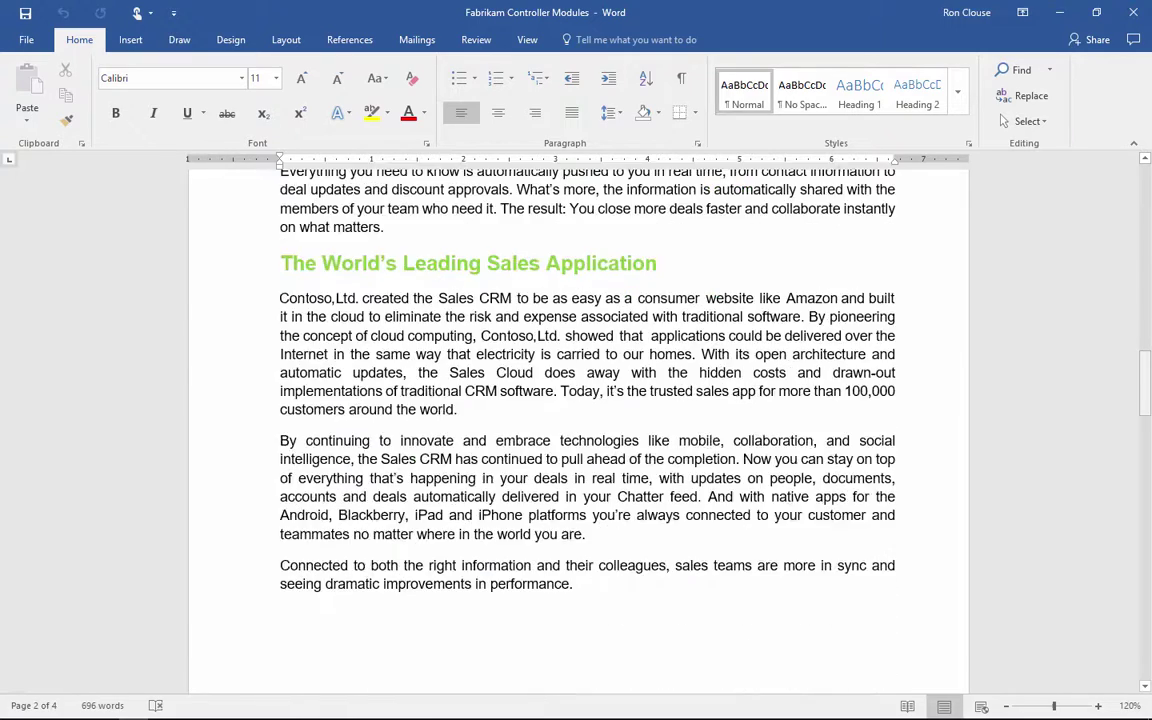
scroll(578, 430, down, 6)
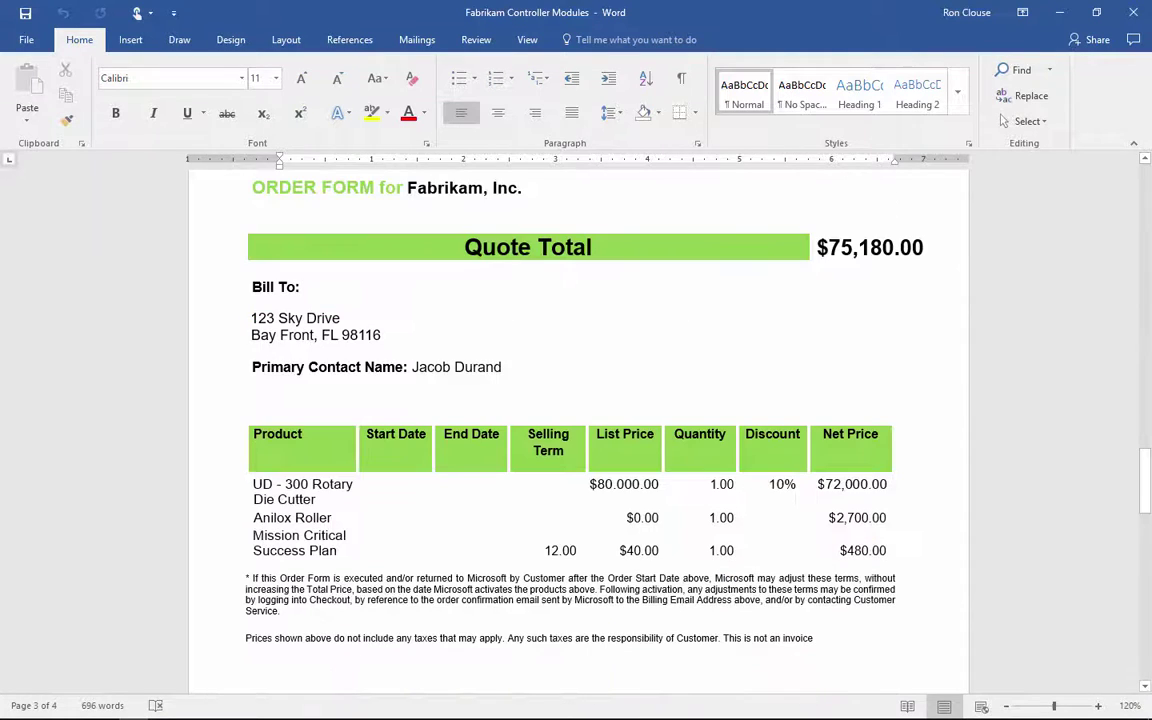
click(1134, 22)
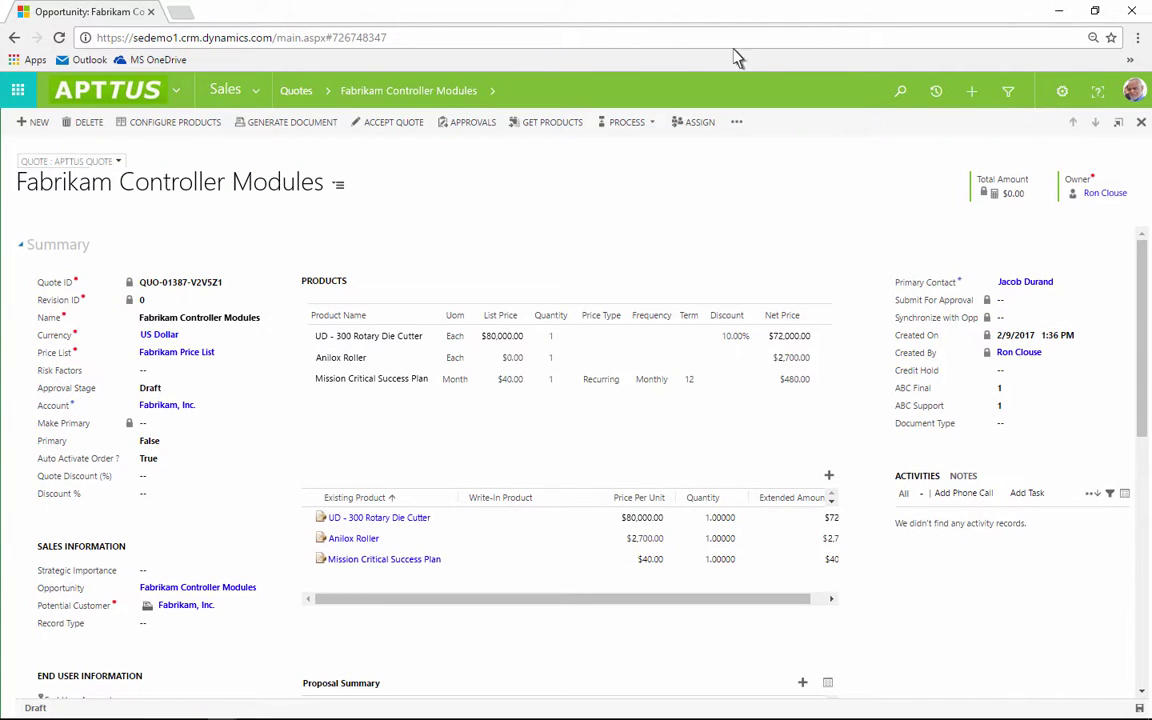
Accept the quote and create an agreement from it with the MSA record type.
click(380, 122)
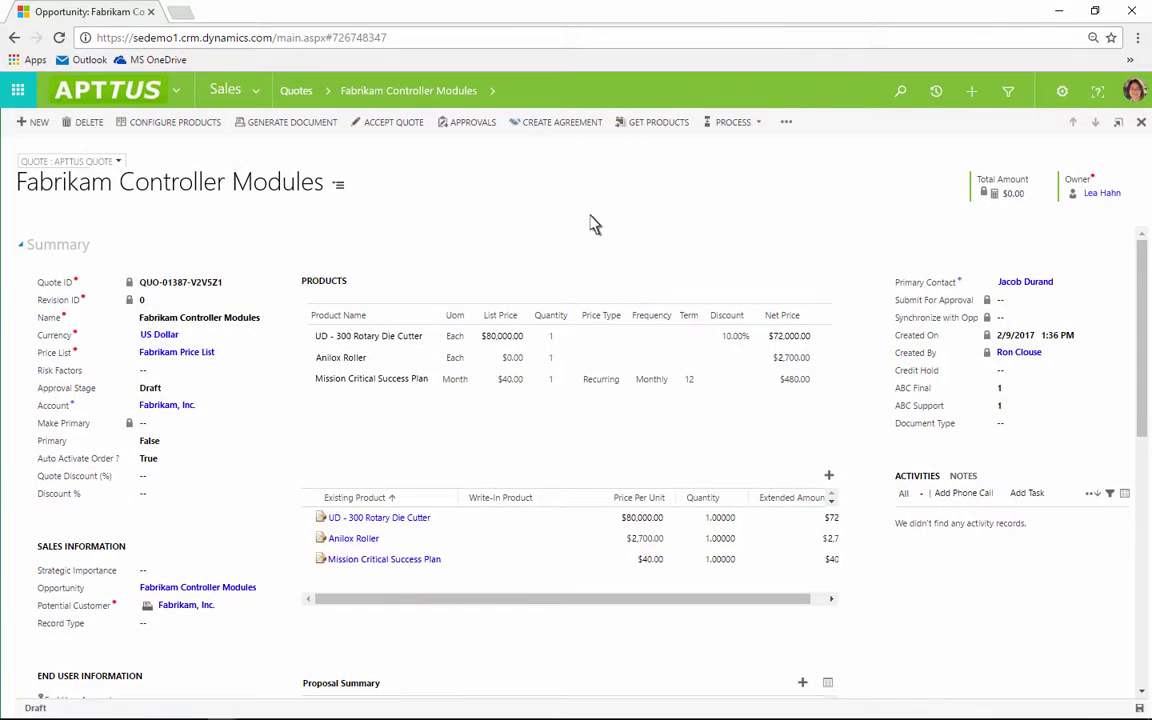
click(562, 122)
click(770, 162)
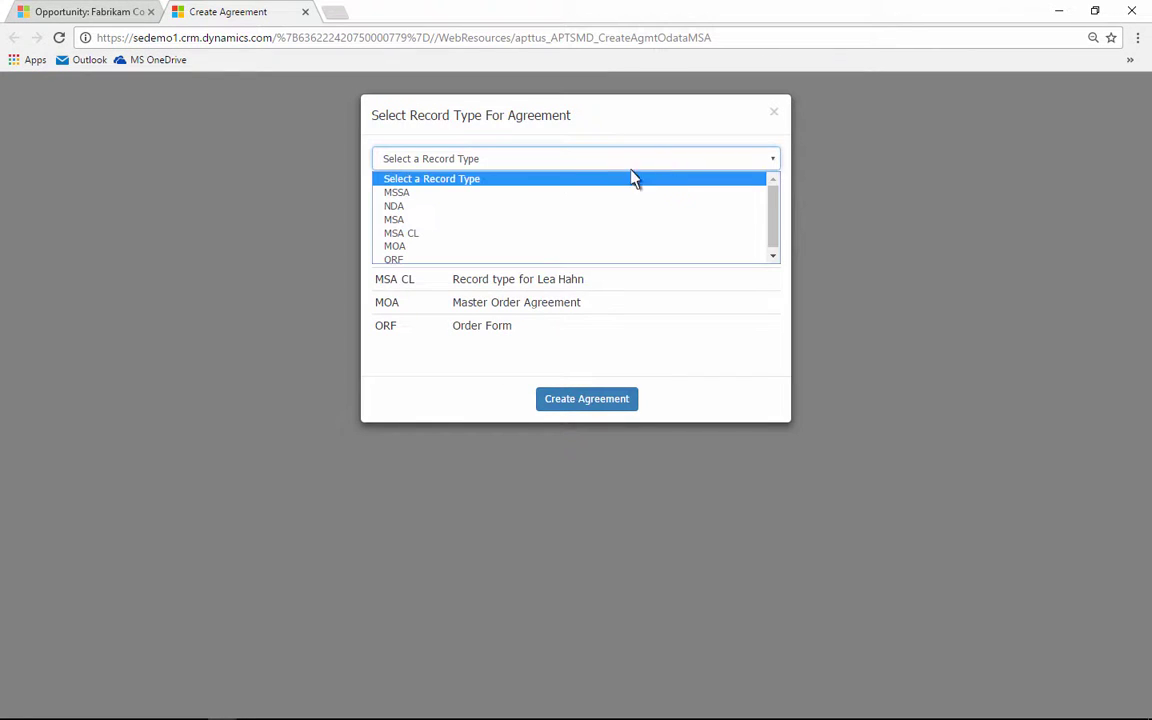
click(405, 220)
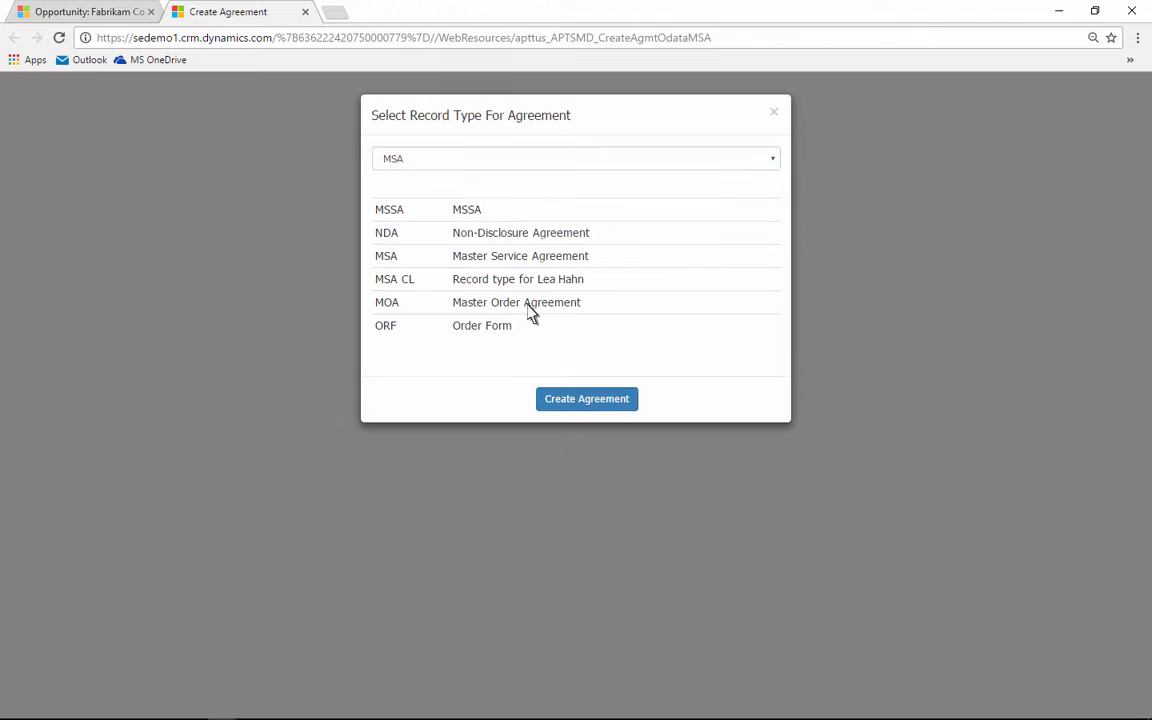
click(586, 405)
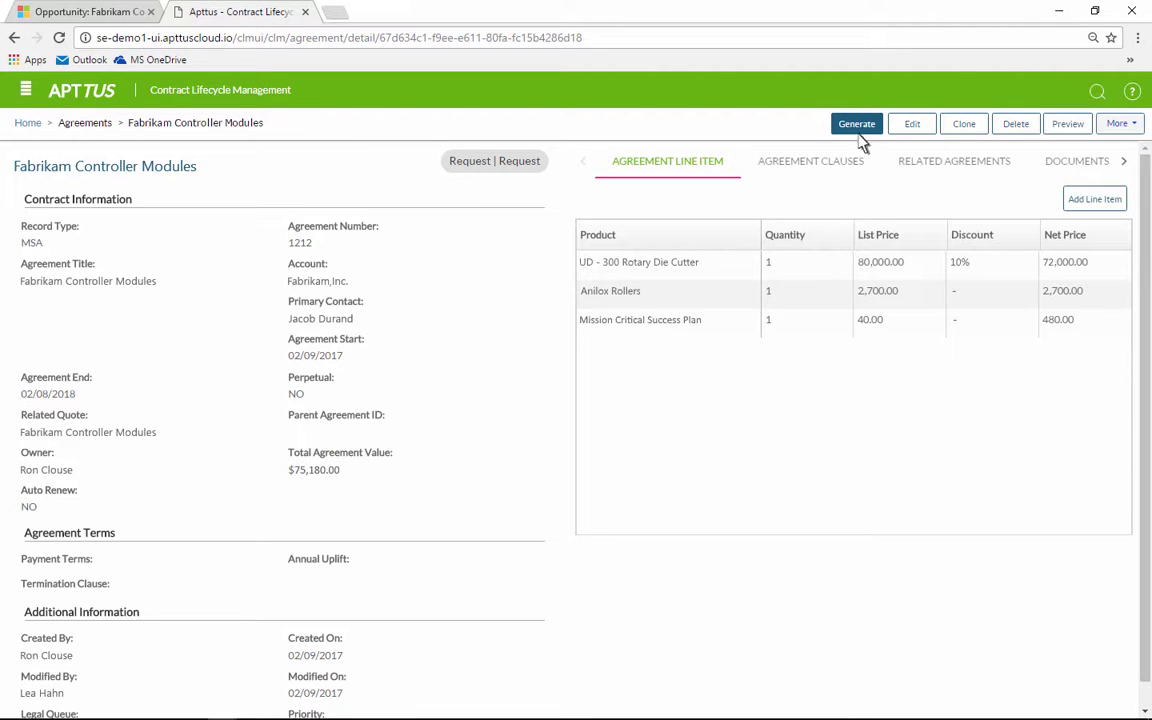
Generate the MSA Template with Agreement Lines document and send it with the Contract Review template.
click(857, 130)
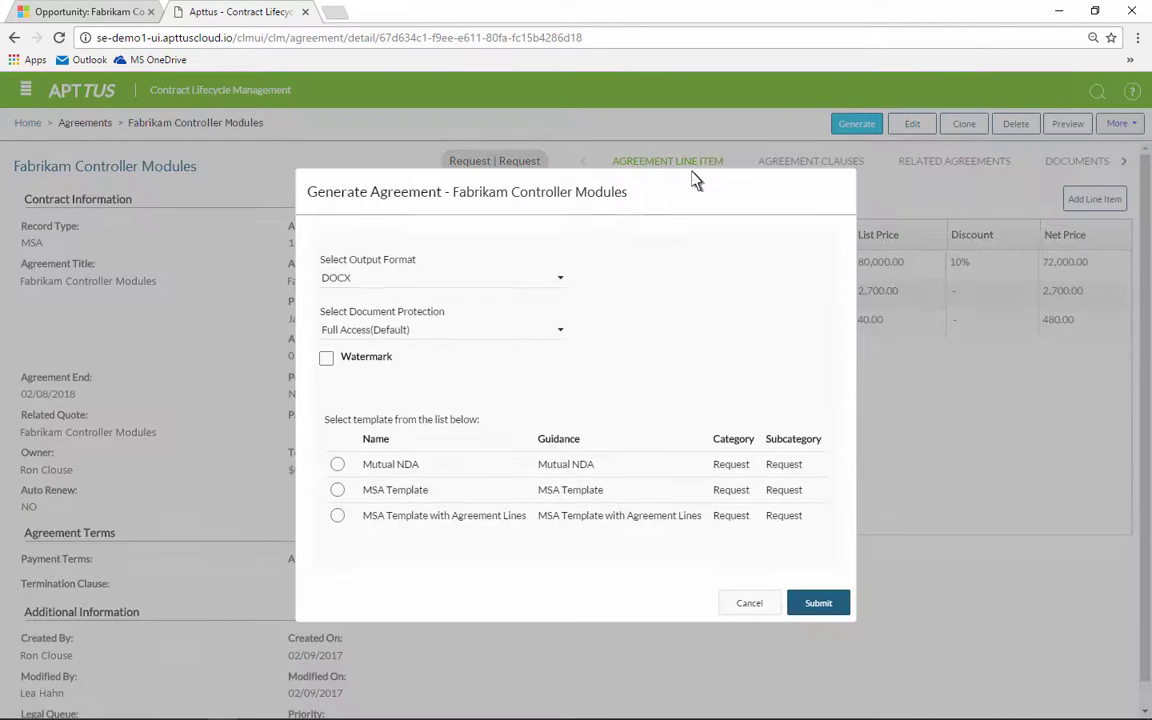
click(338, 517)
click(816, 604)
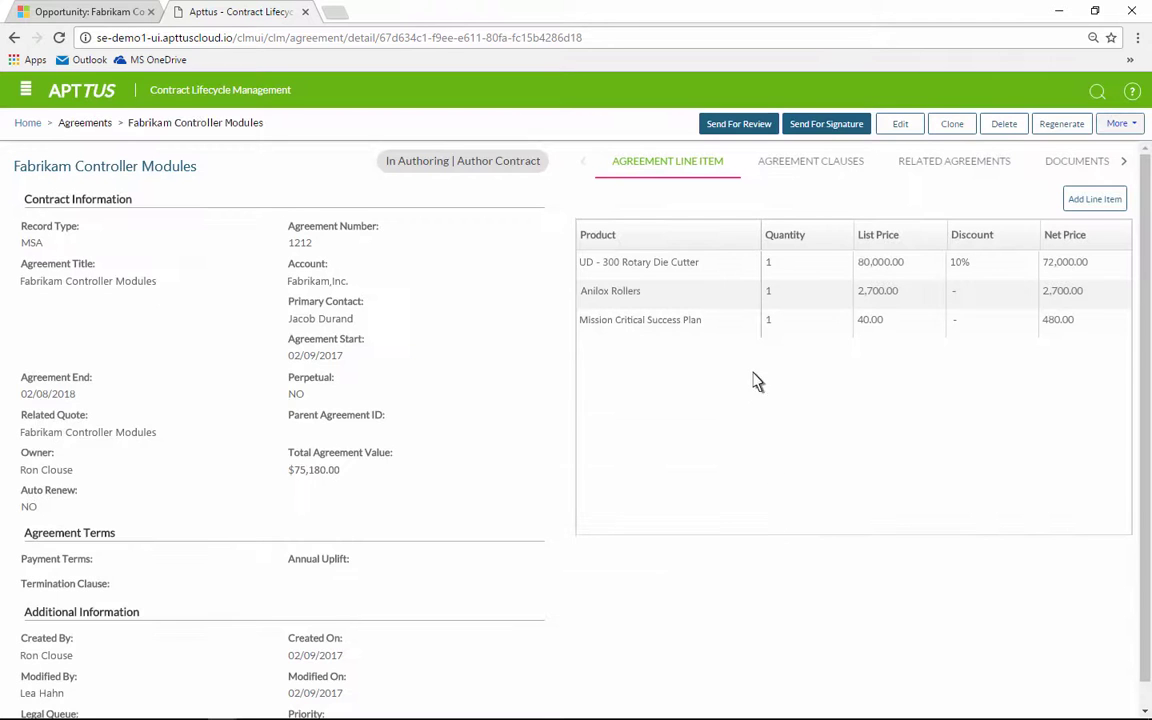
click(739, 124)
text(Contract Review)
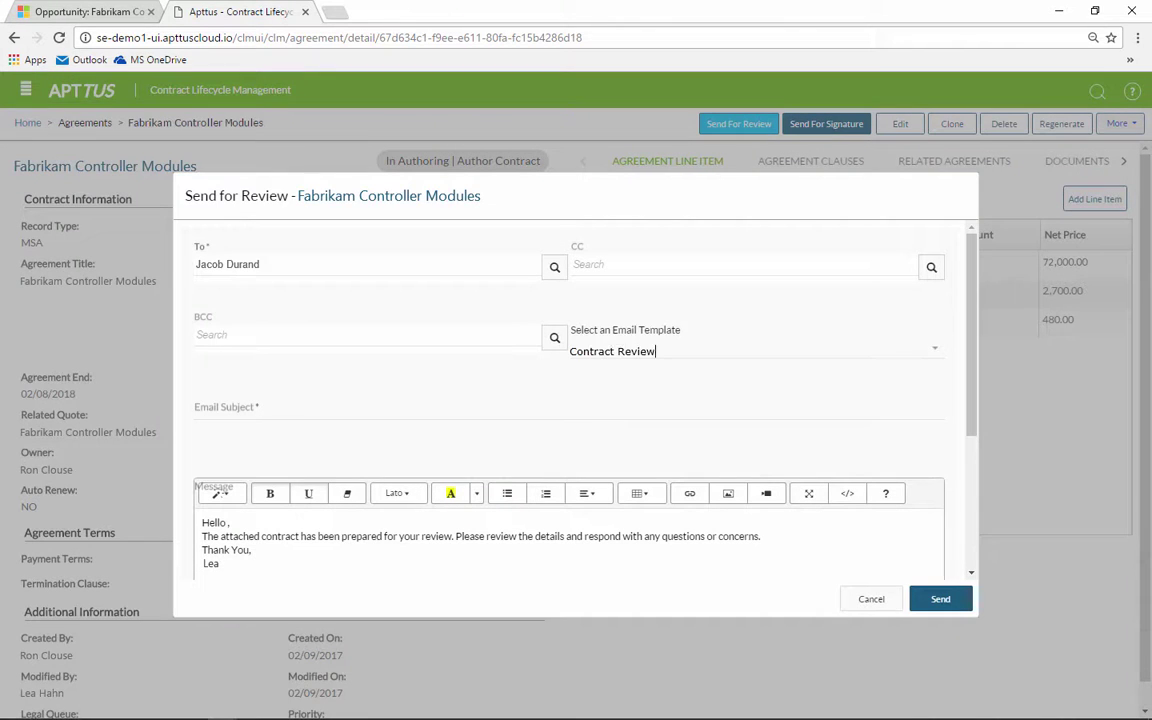
key(Tab)
text(Please review this contract)
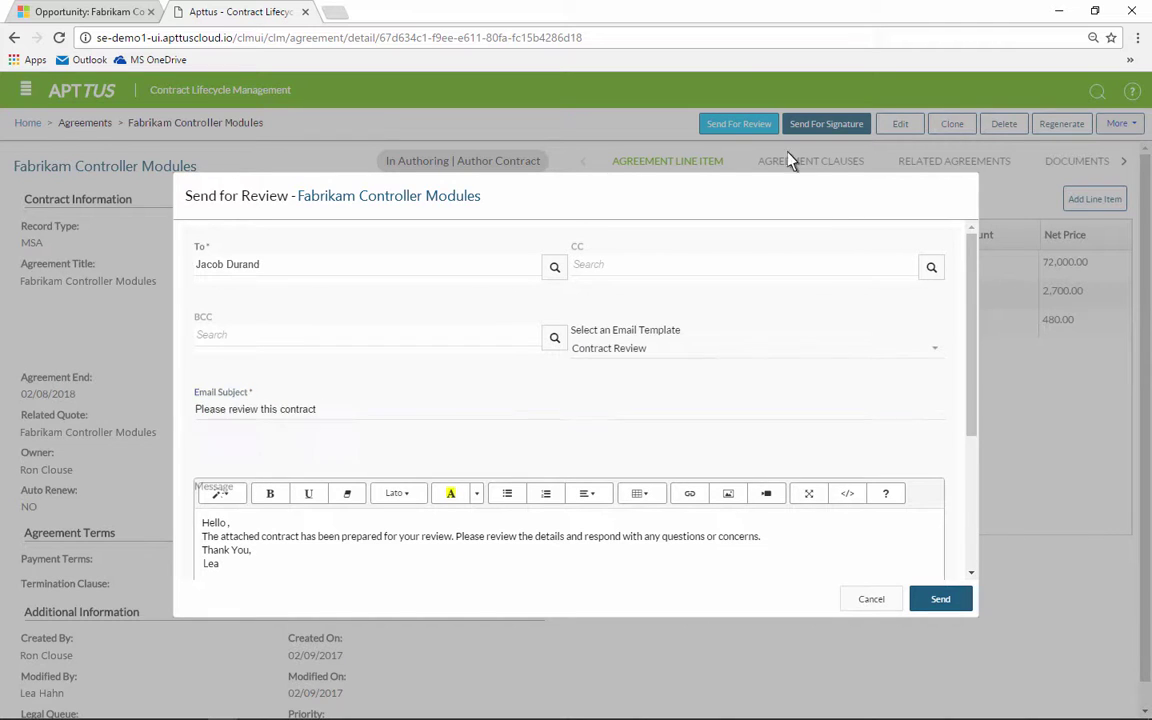
scroll(975, 495, down, 3)
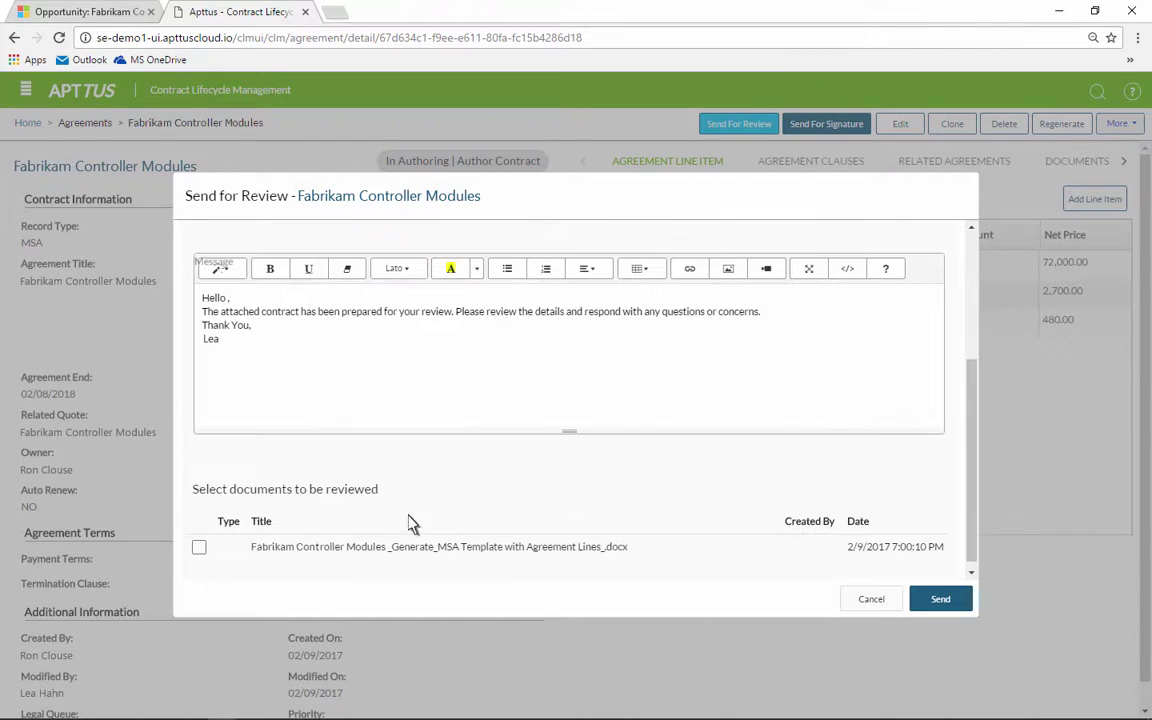
click(198, 547)
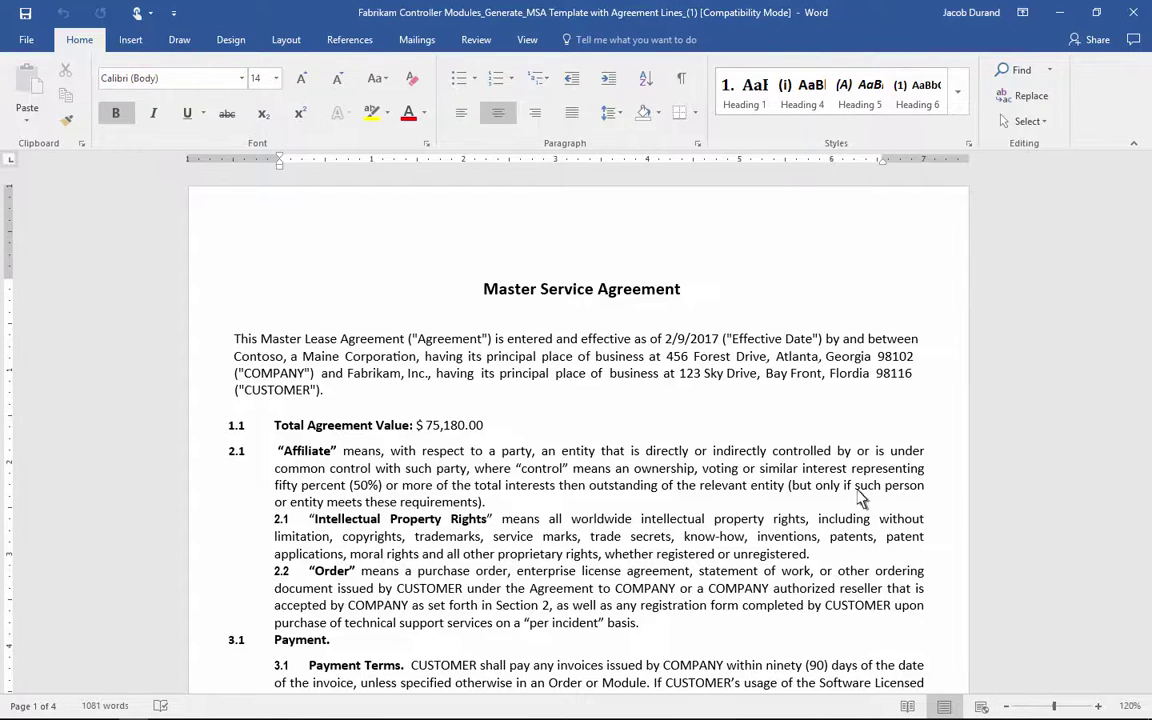
Set the agreement end date to 02/10/2018 and open the returned redlined contract.
click(826, 340)
text(2/10/2018)
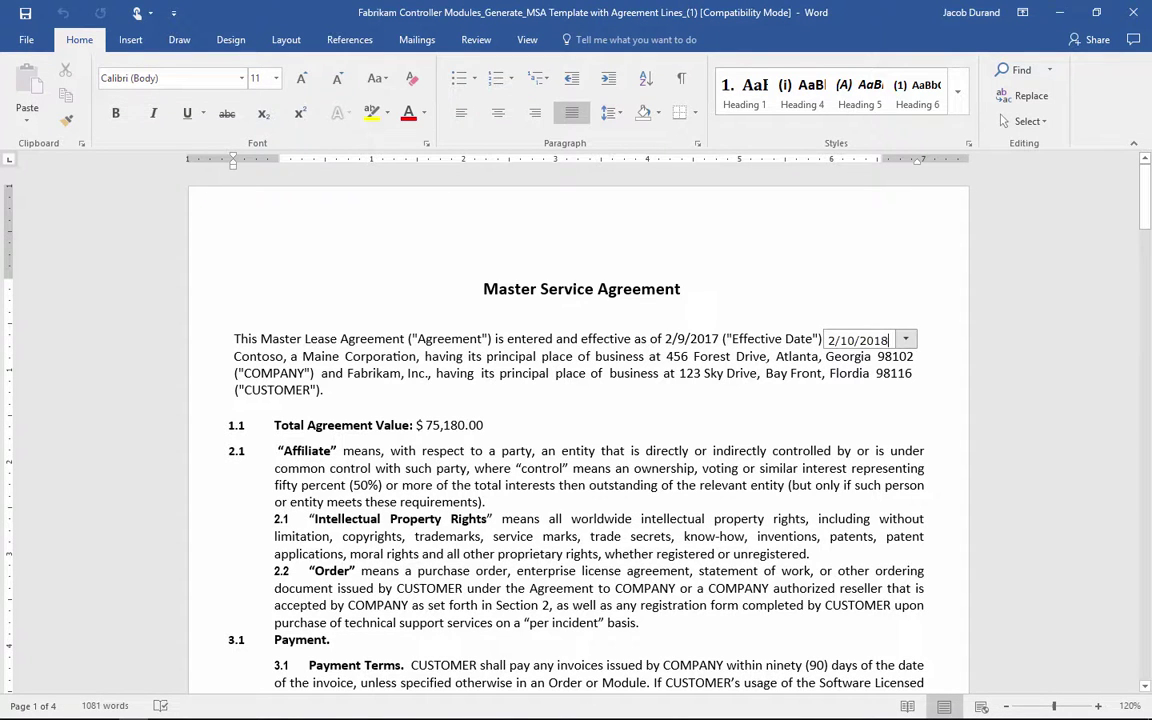
key(Return)
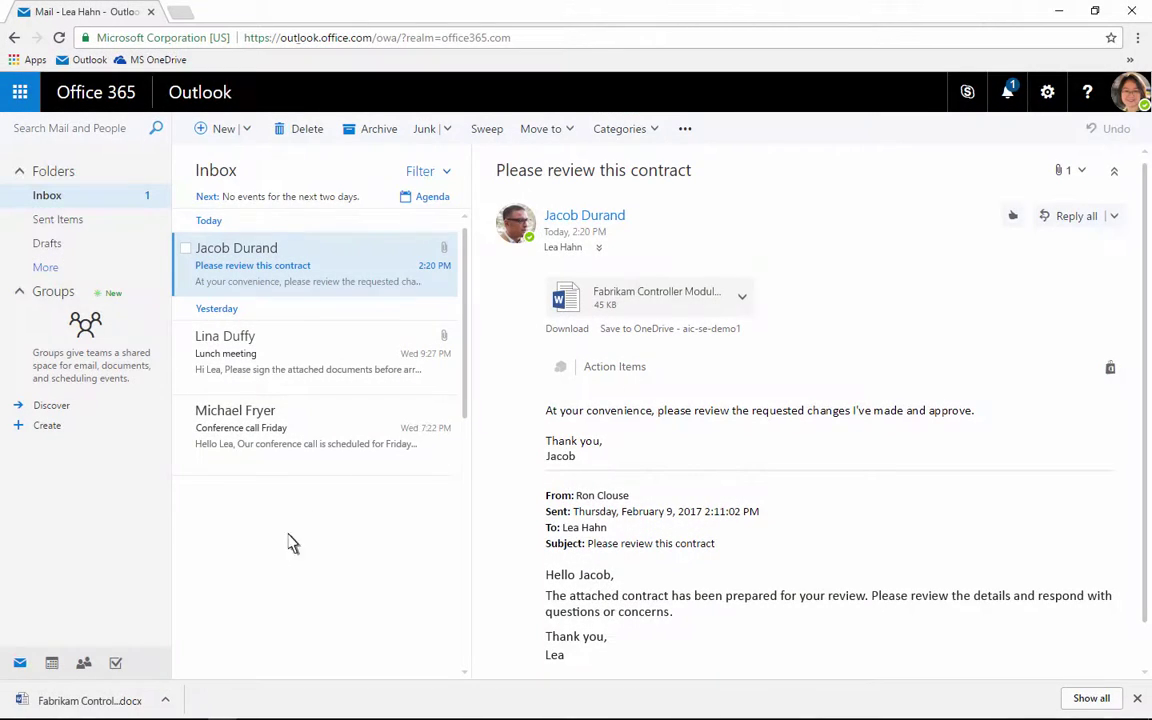
click(130, 698)
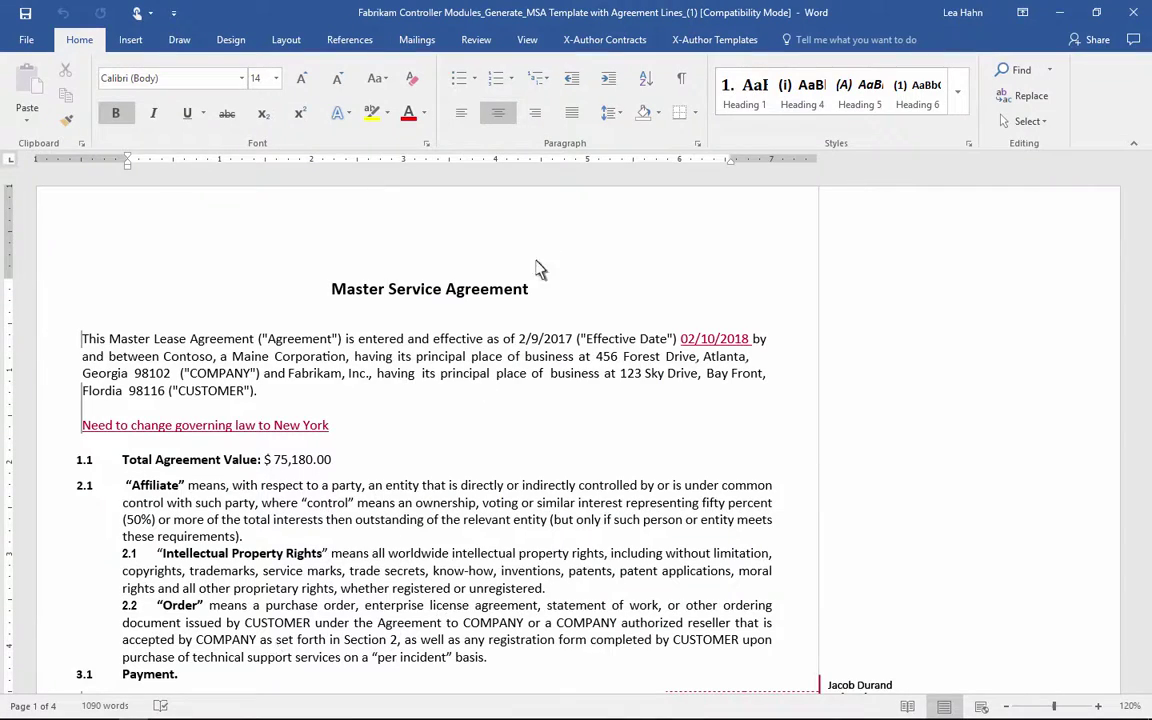
Compare version 1.0.0 against the current version via X-Author Contracts, then close the results.
click(604, 39)
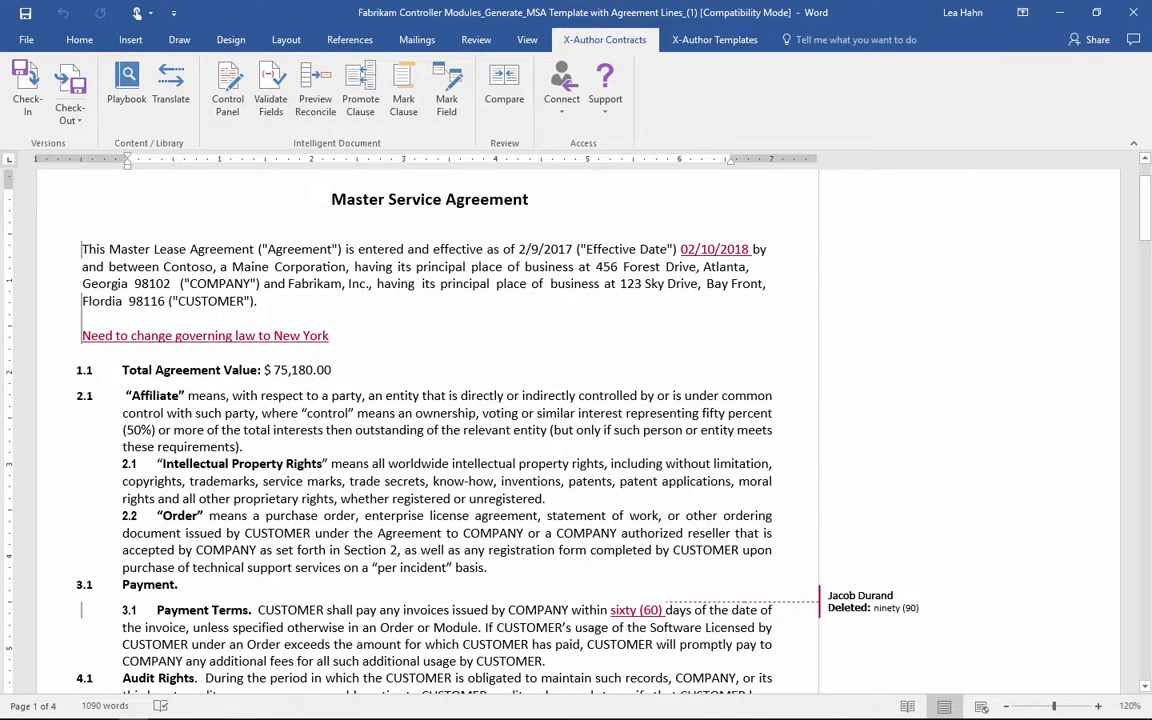
click(497, 75)
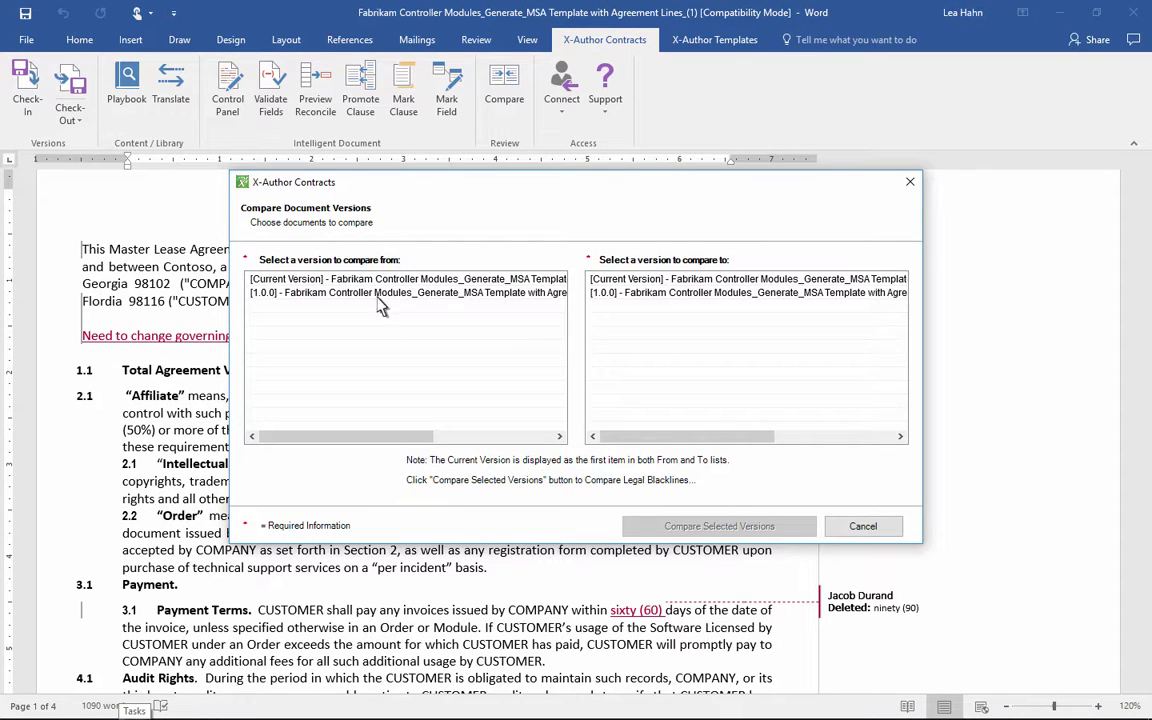
click(342, 291)
click(610, 279)
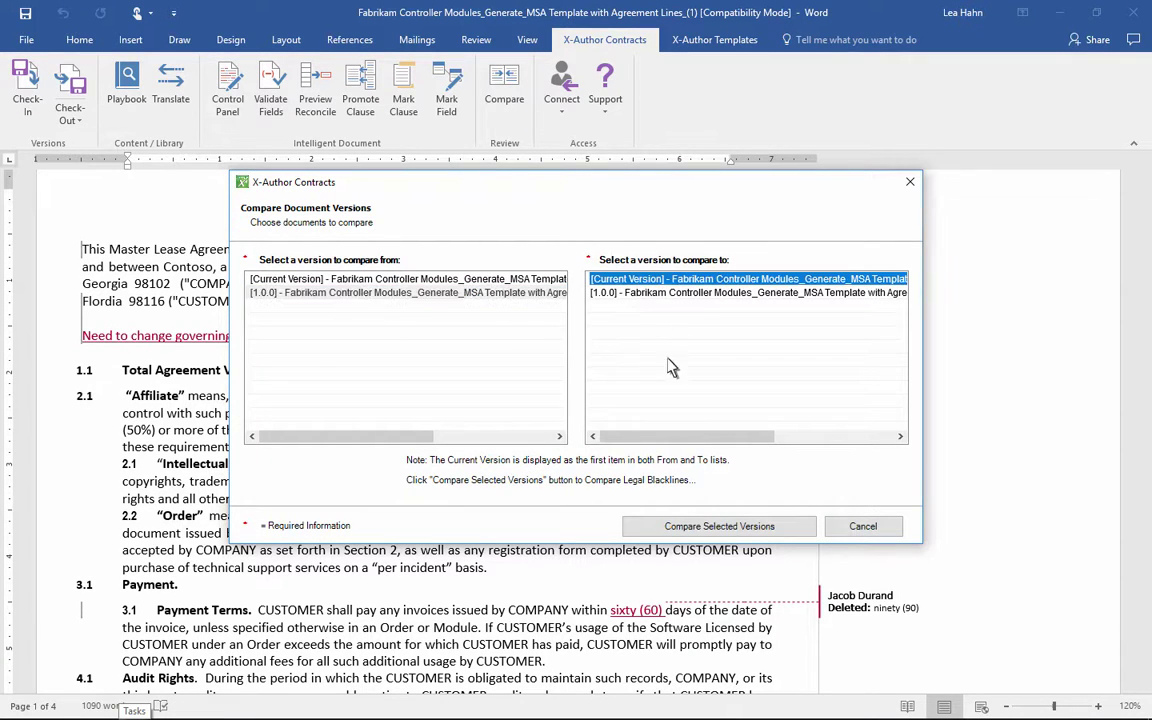
click(660, 525)
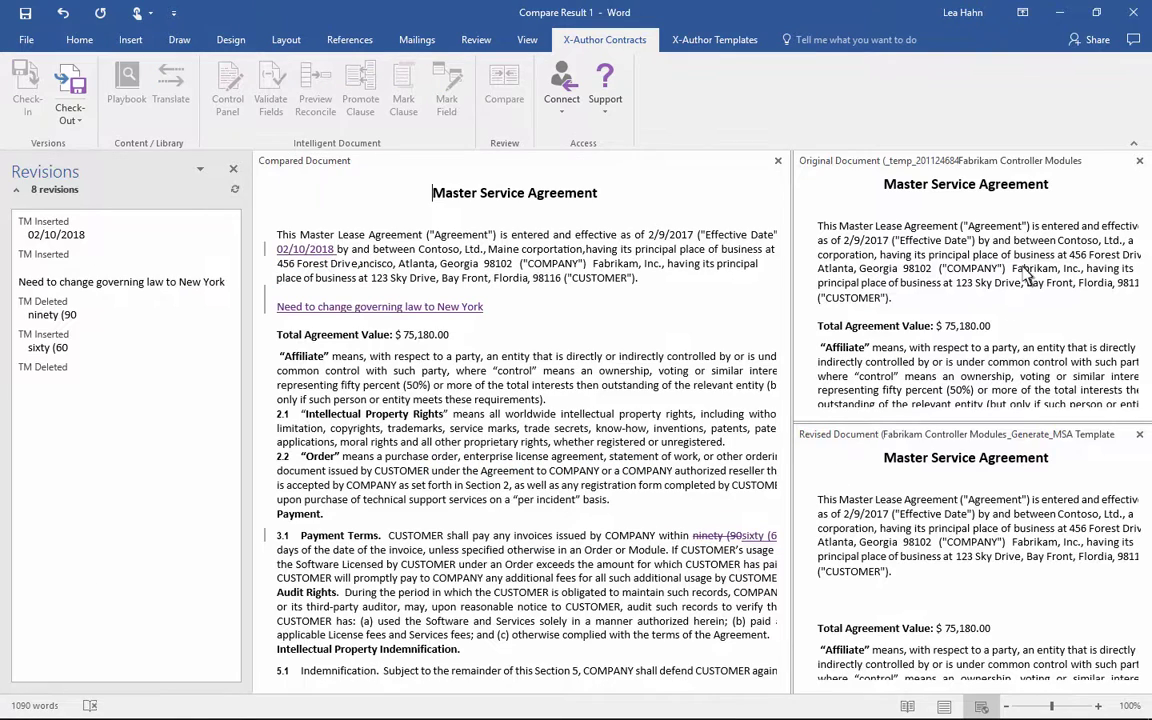
click(1134, 13)
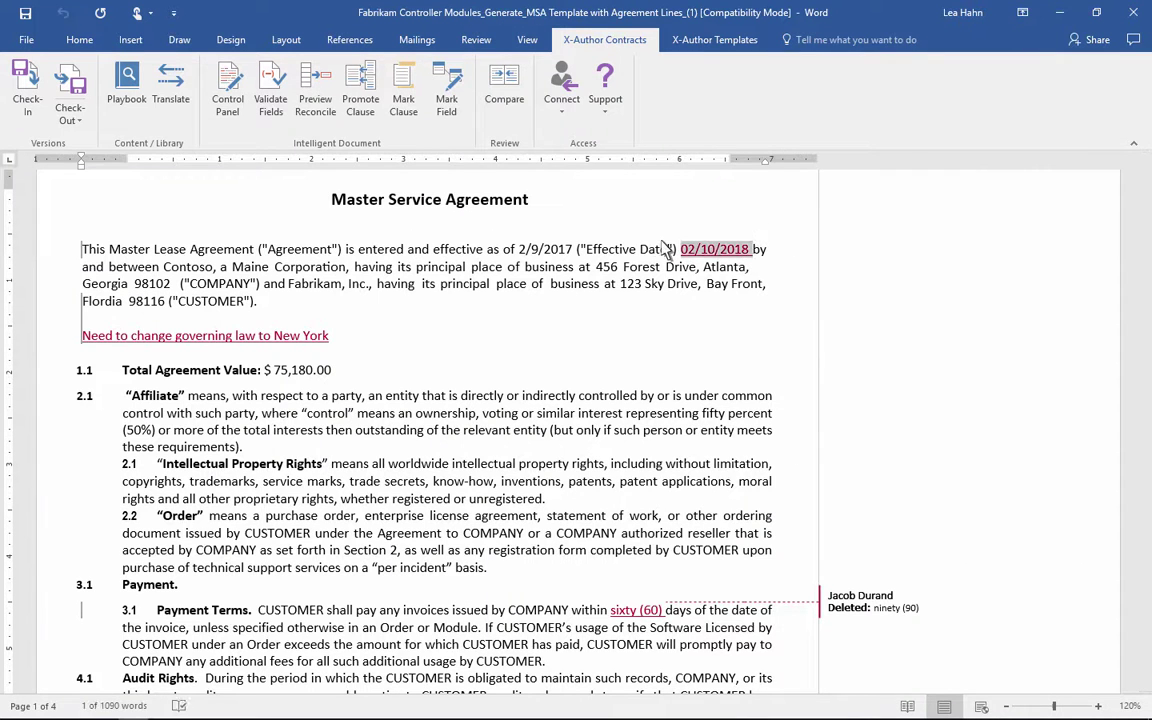
Mark the 02/10/2018 date as the Agreement End Date smart field, then close the field list.
click(446, 95)
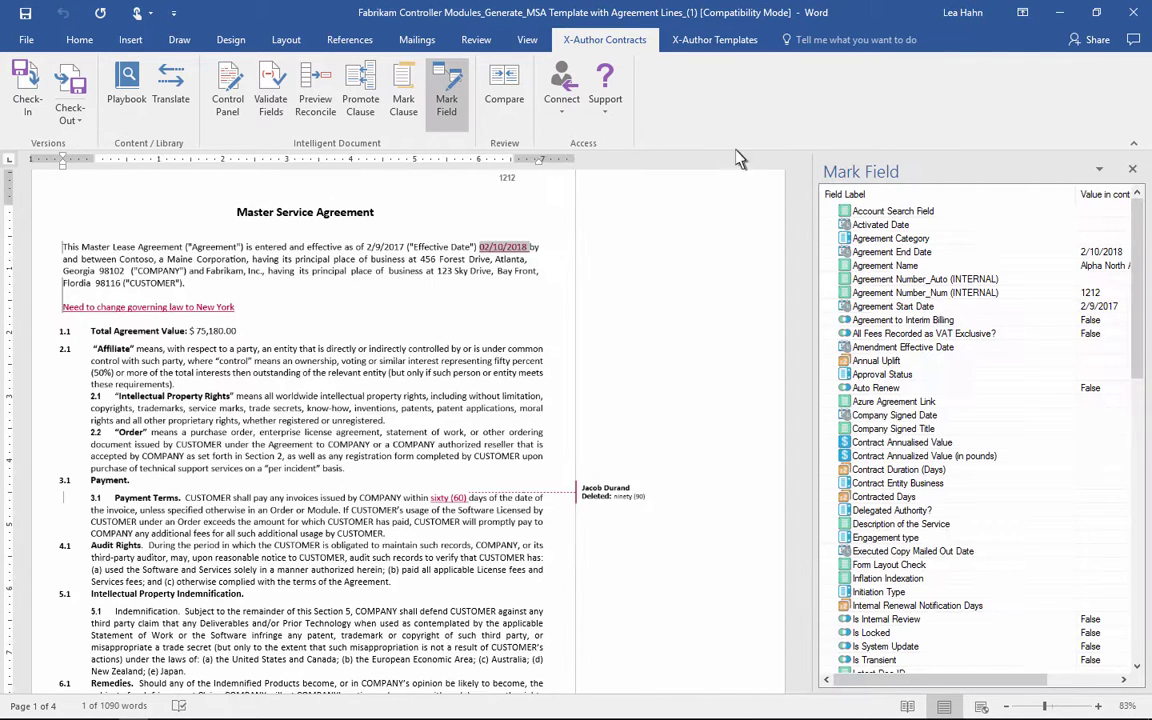
double_click(838, 251)
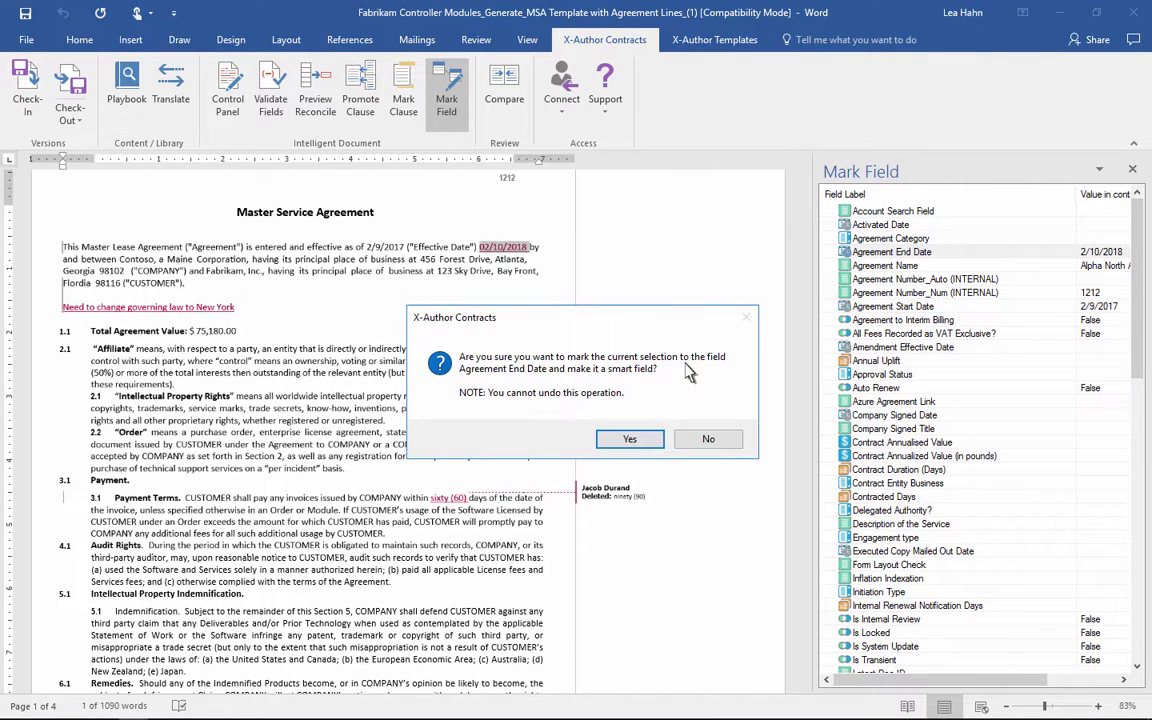
click(628, 439)
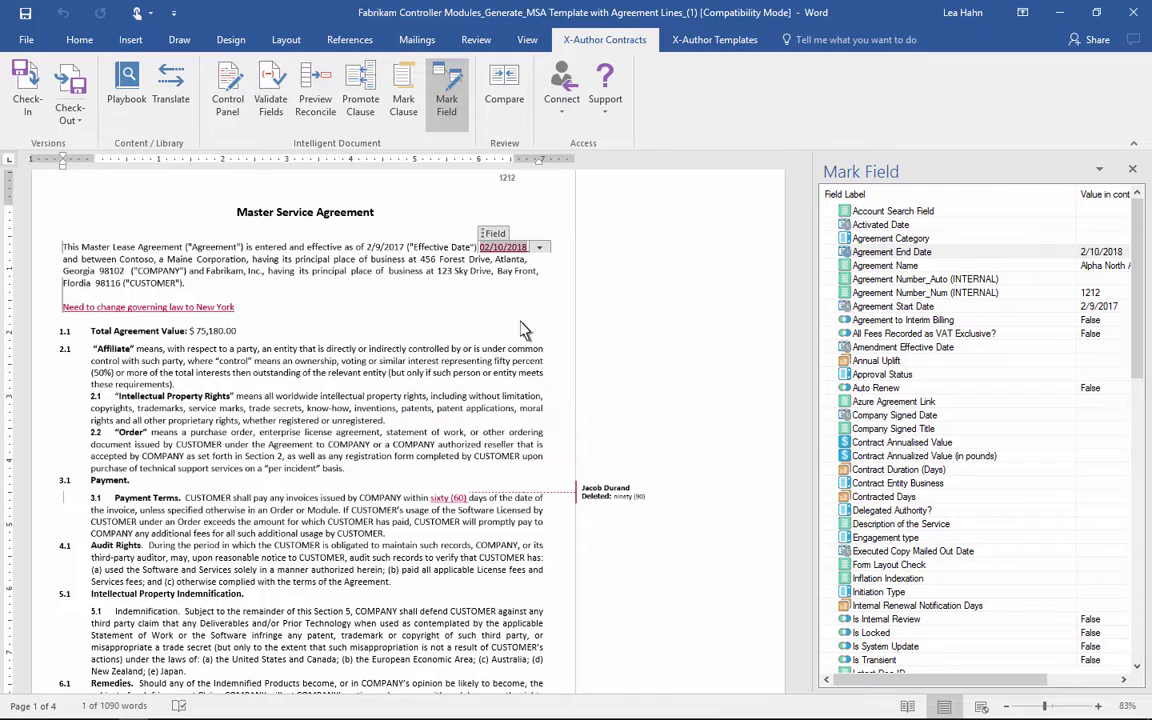
click(450, 100)
Search the Playbook for 'Governing' and insert the Governing Law - New York clause.
click(115, 93)
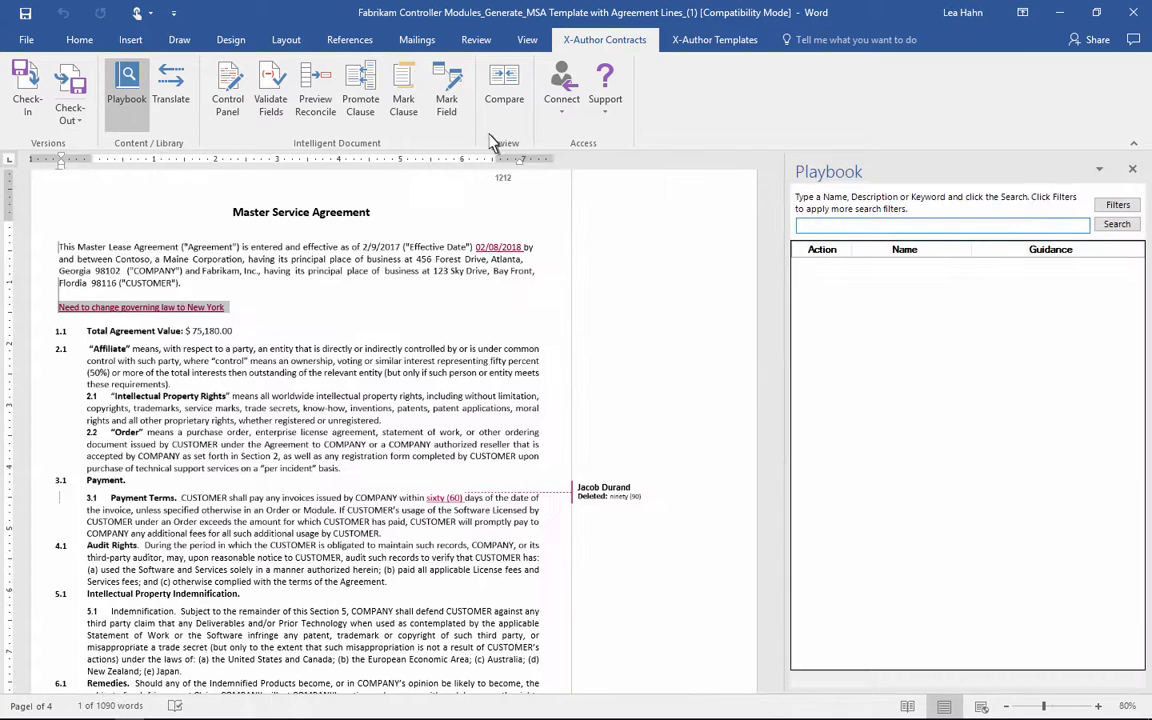
text(Governing)
click(1115, 224)
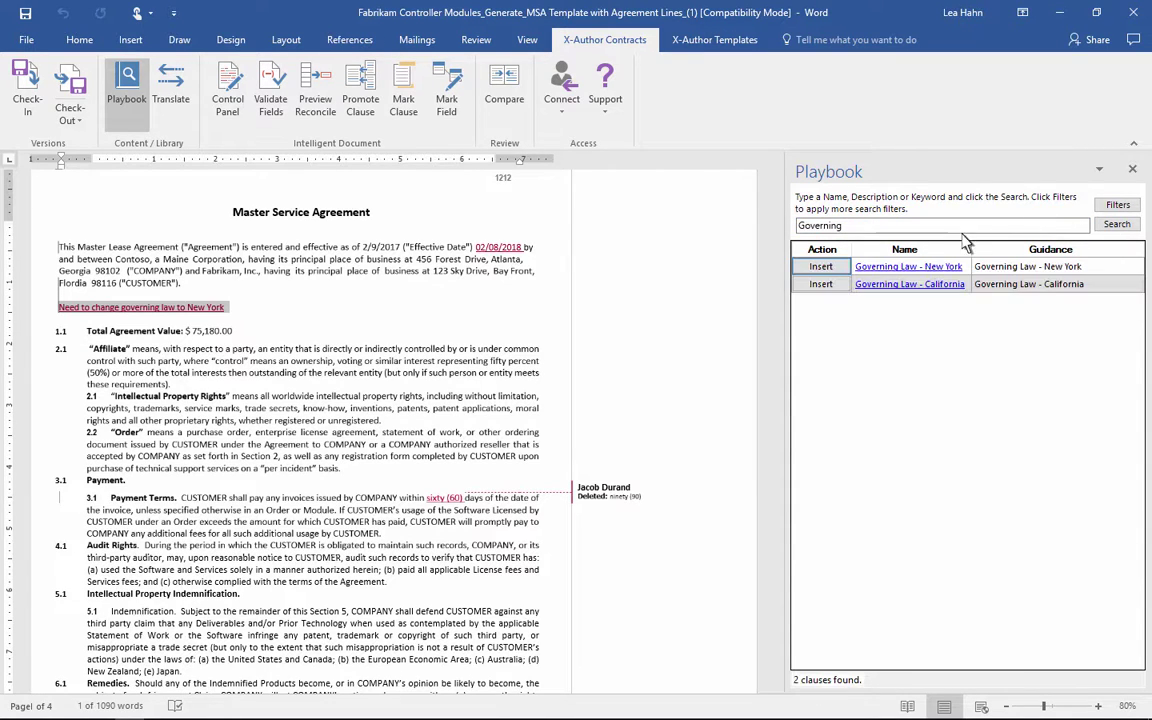
click(820, 266)
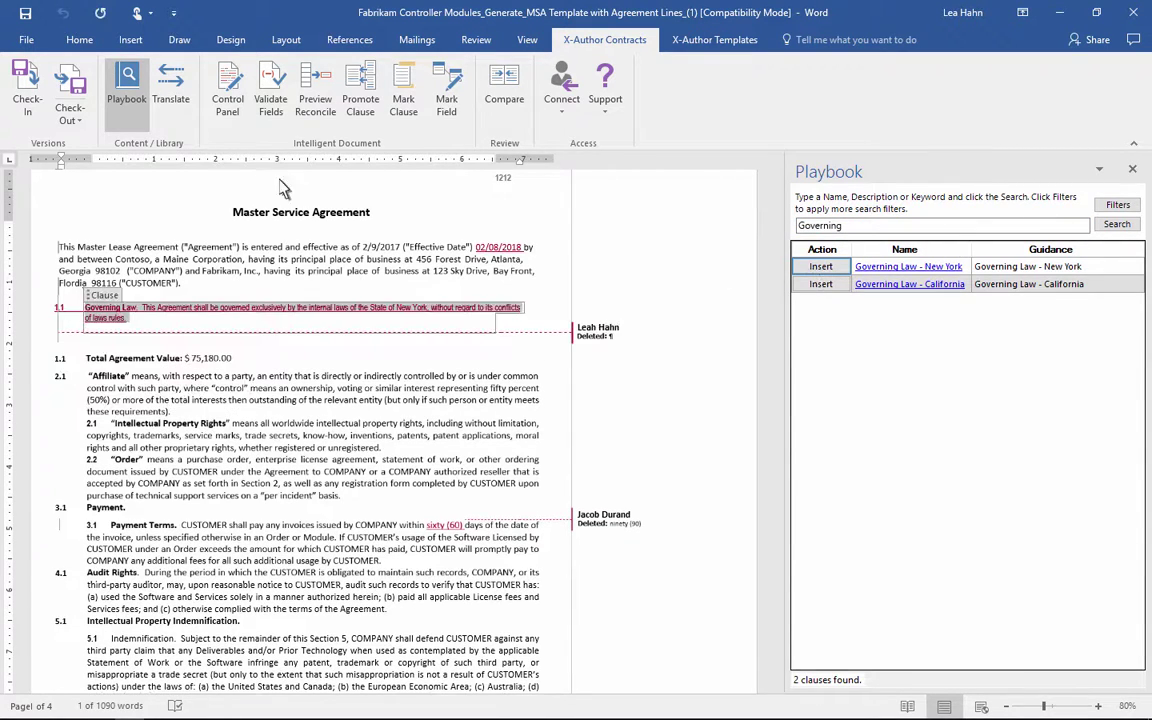
Select the Payment section and compare it with the library's Payment Terms clause.
click(130, 100)
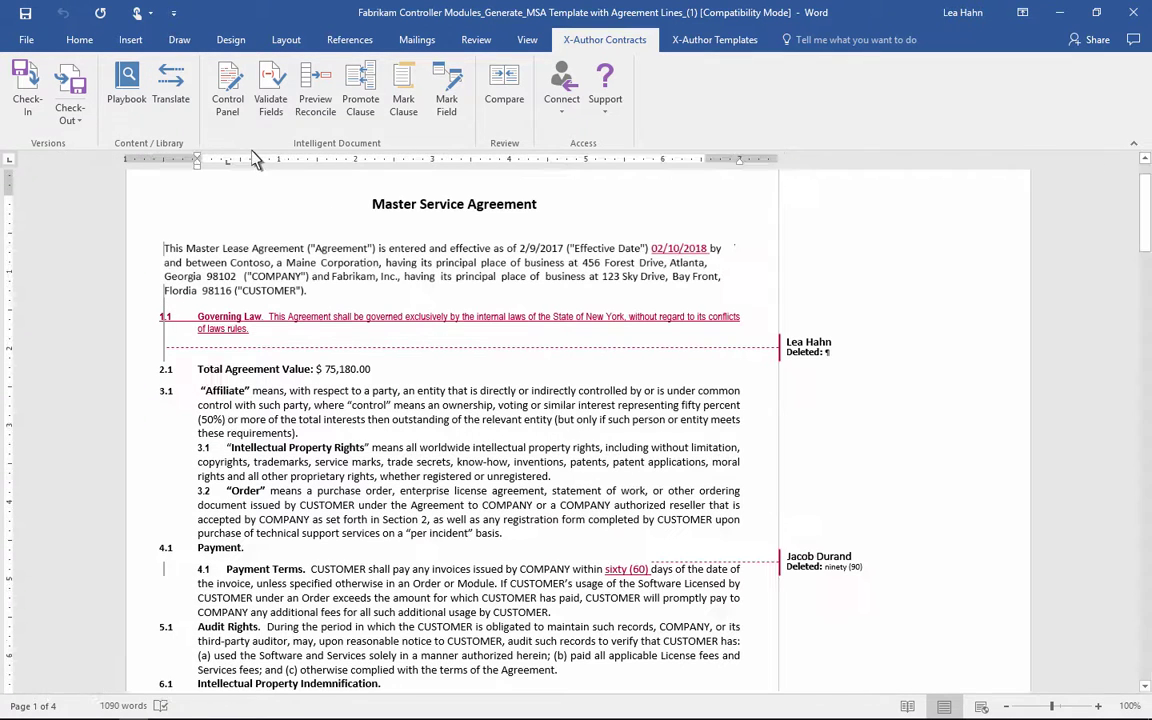
click(492, 563)
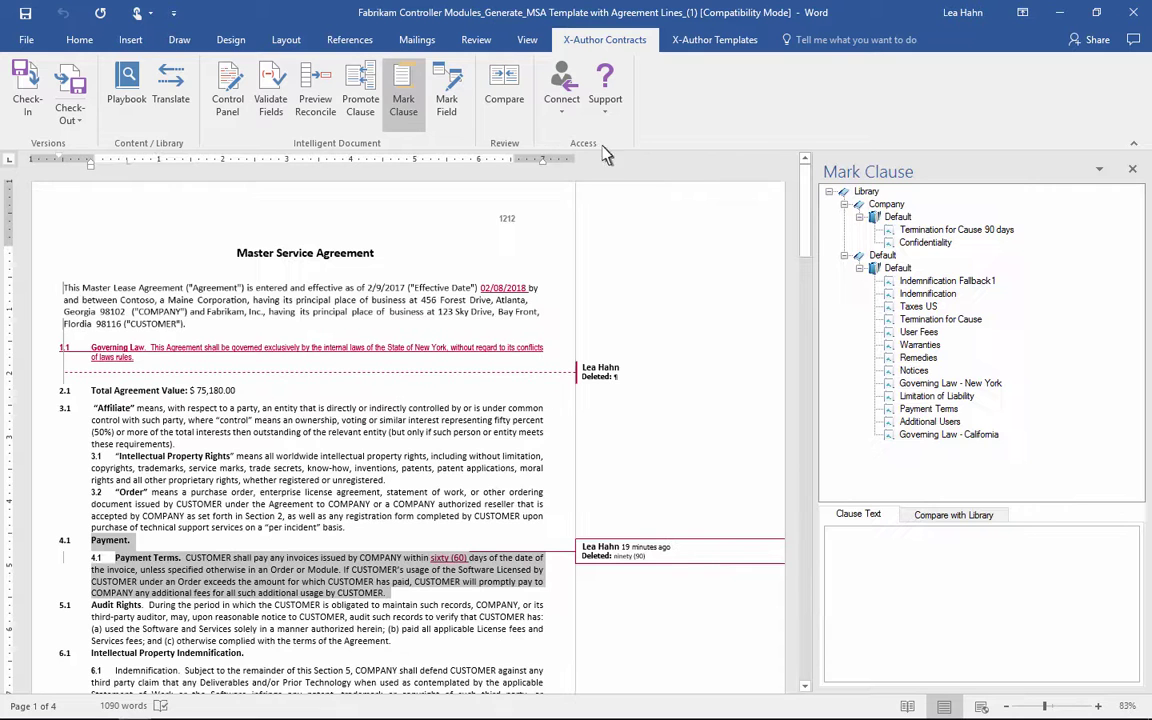
click(403, 92)
click(900, 408)
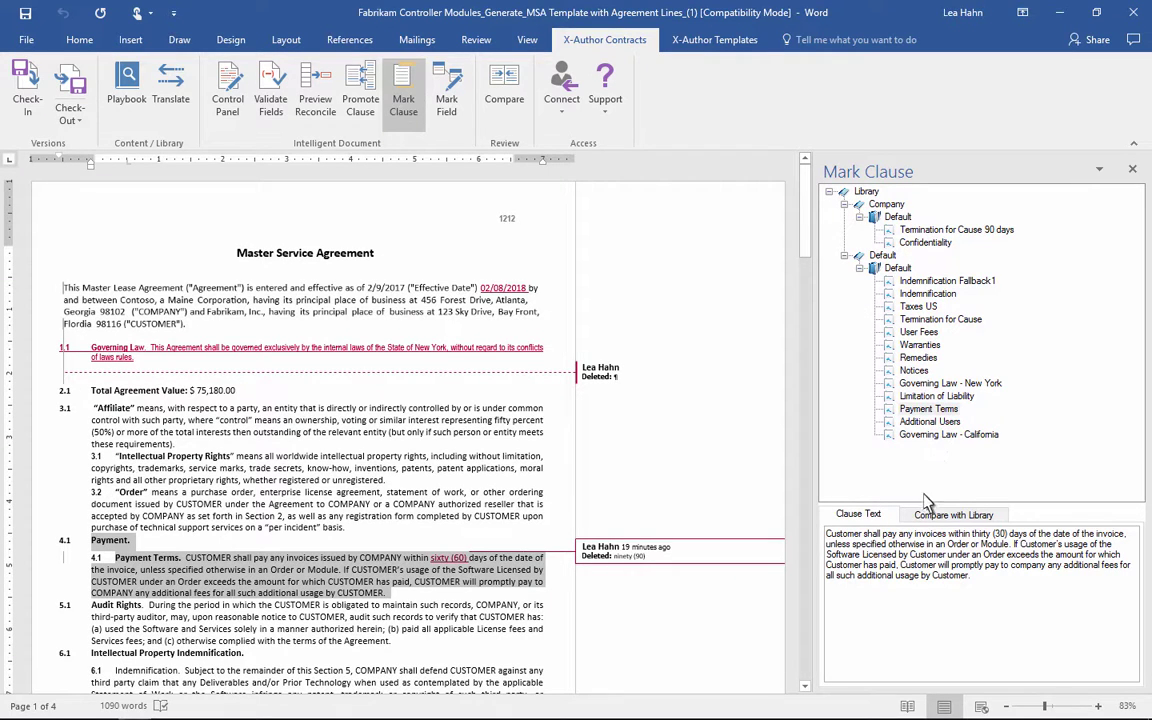
click(930, 511)
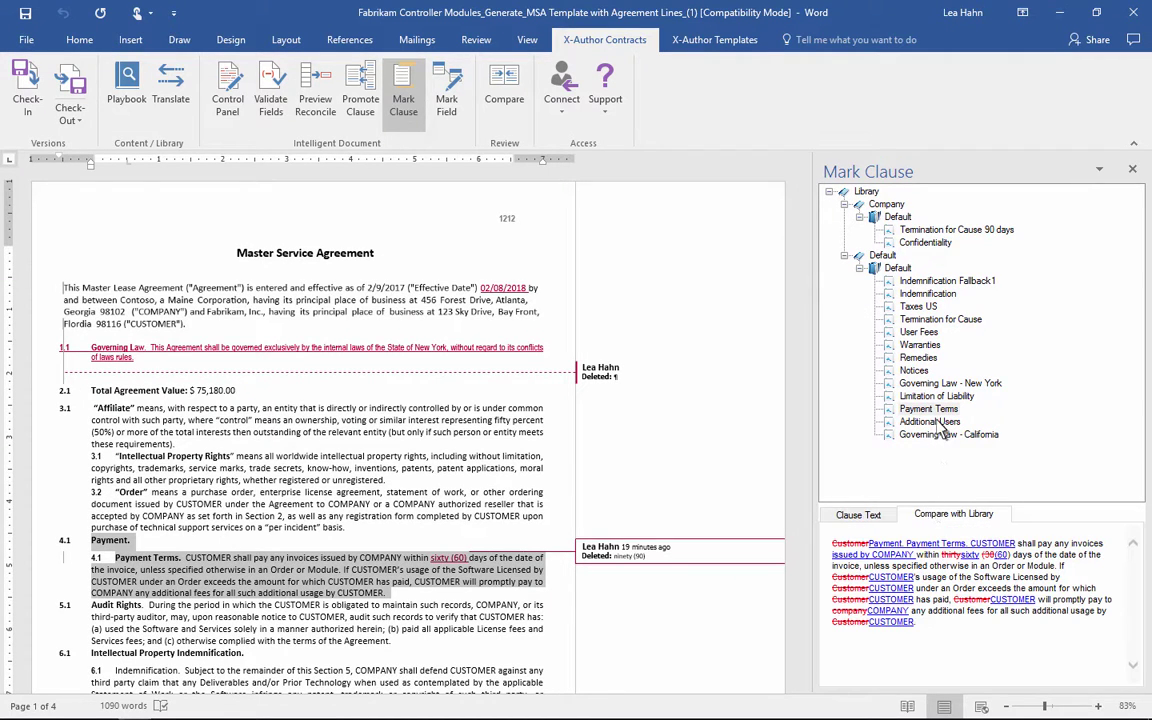
Mark the selection as Payment Terms with category Term and Termination, sub category Default, and 'Green' in the next field, then save.
double_click(928, 409)
text(Term and Termination)
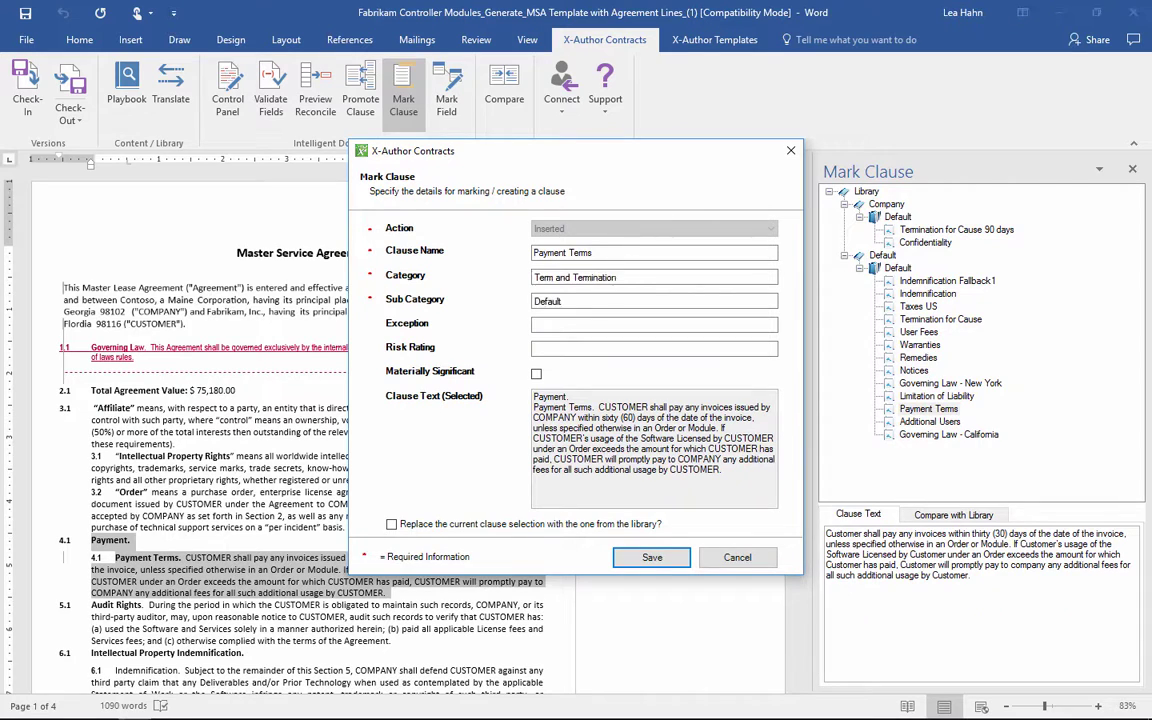
text(Default)
key(Tab)
text(Green)
click(652, 558)
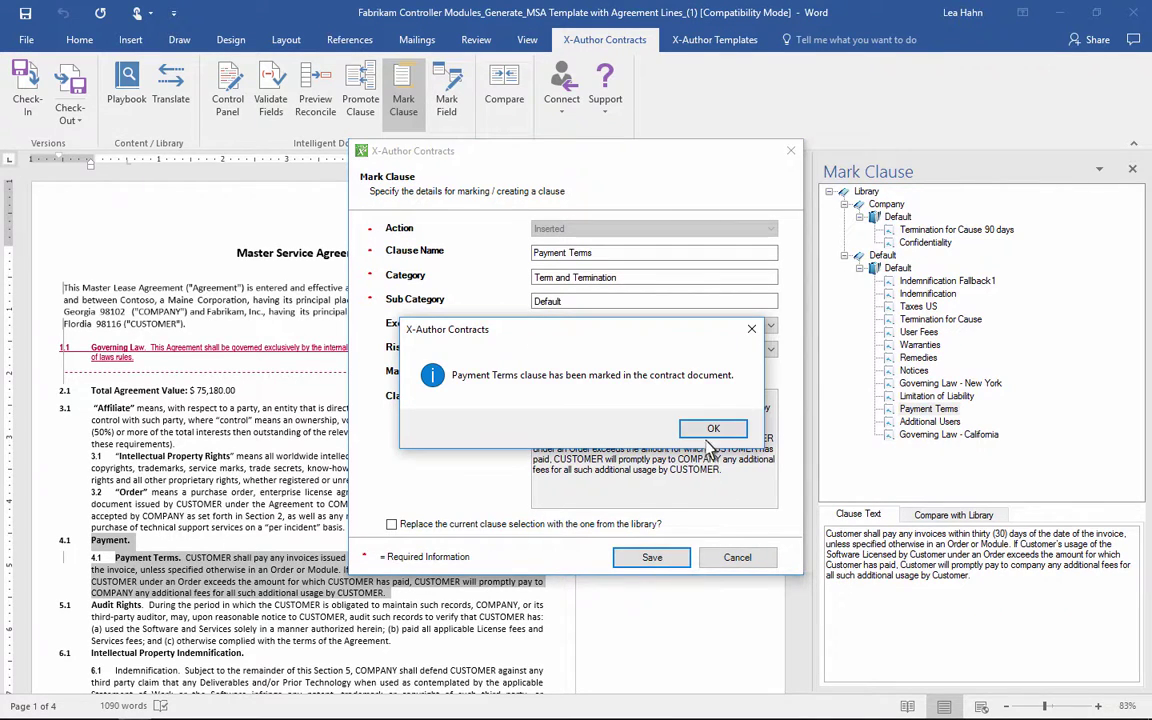
click(710, 432)
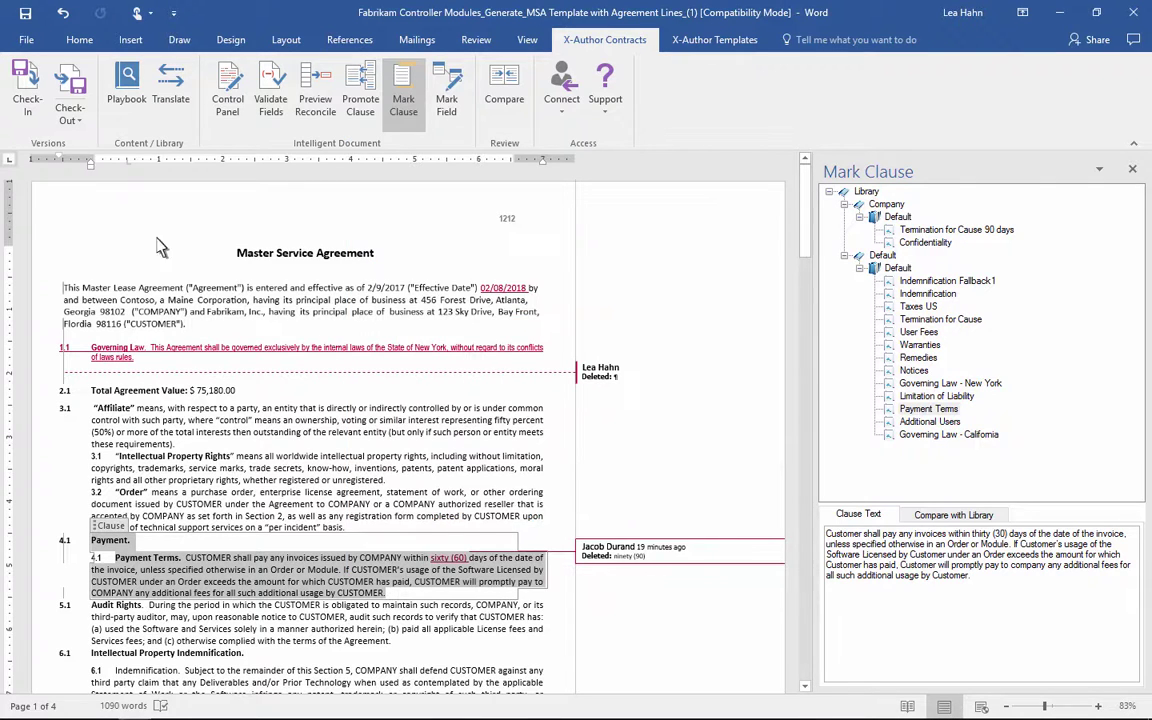
Check in the MSA as Final - to be signed with Reconcile Document, then select the Redlines document in Apttus.
click(35, 110)
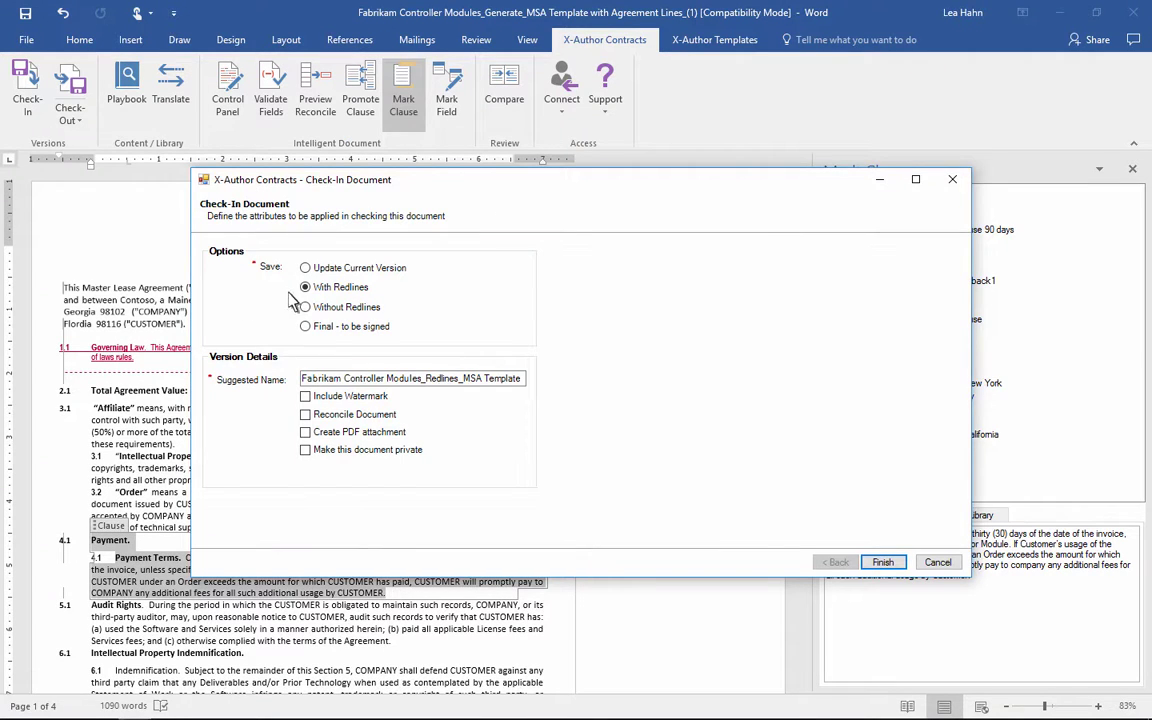
click(305, 326)
click(305, 414)
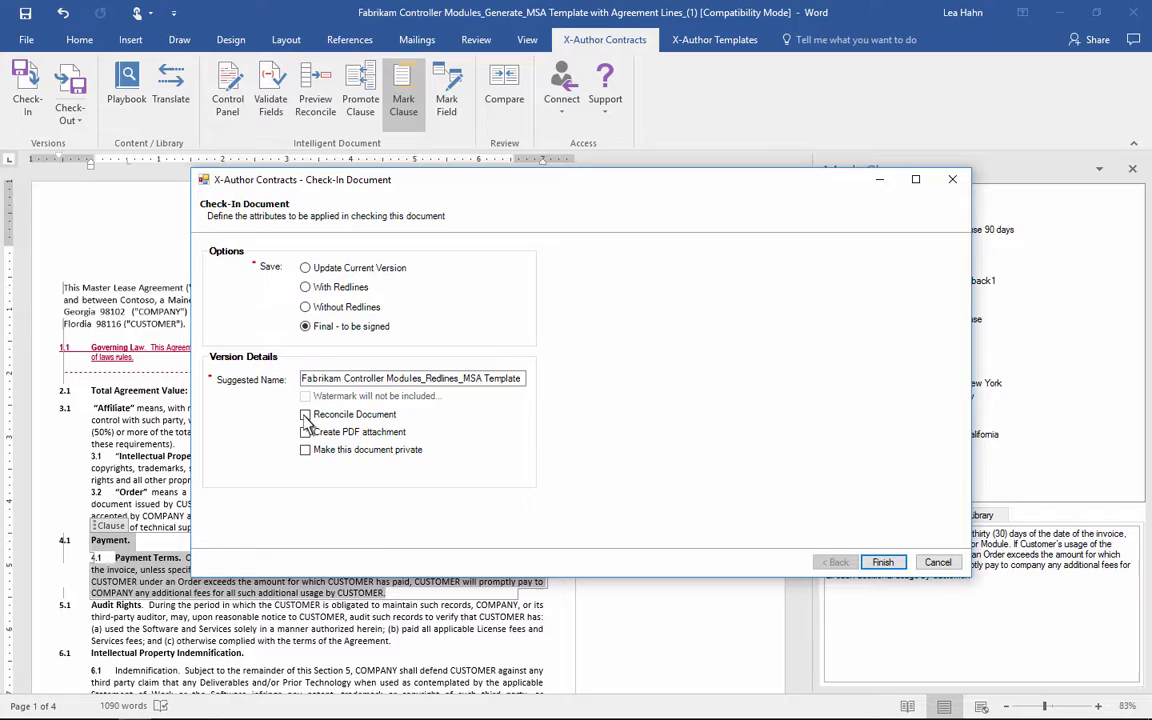
click(879, 563)
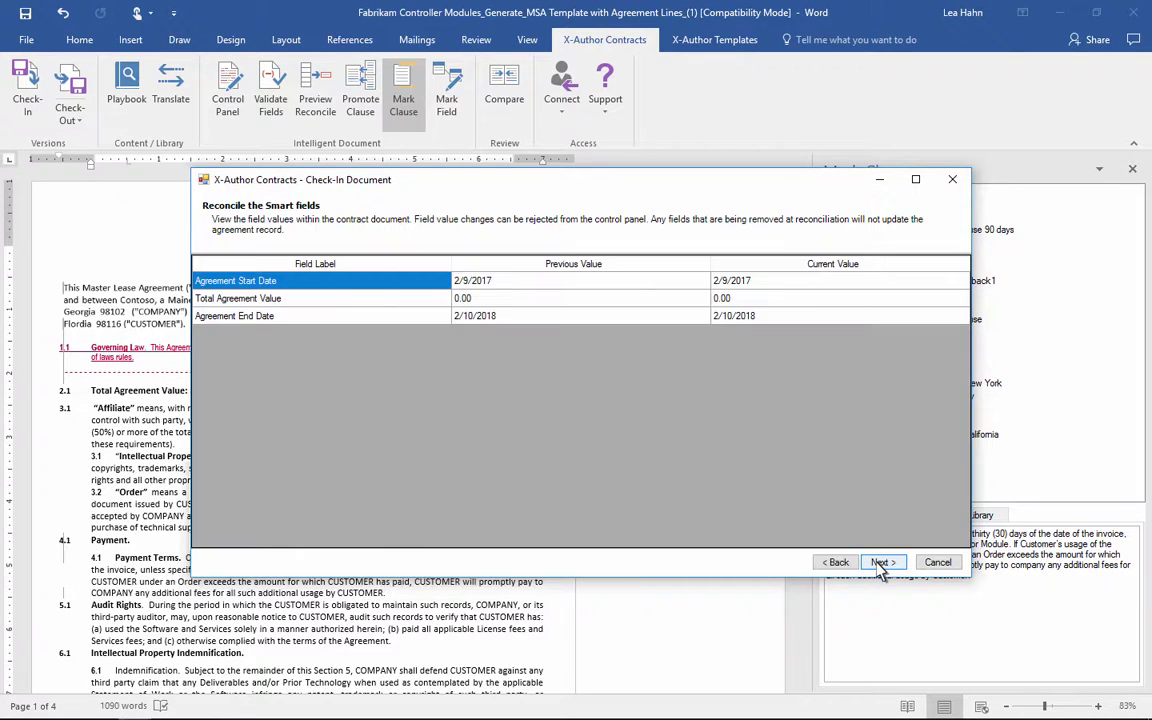
click(880, 563)
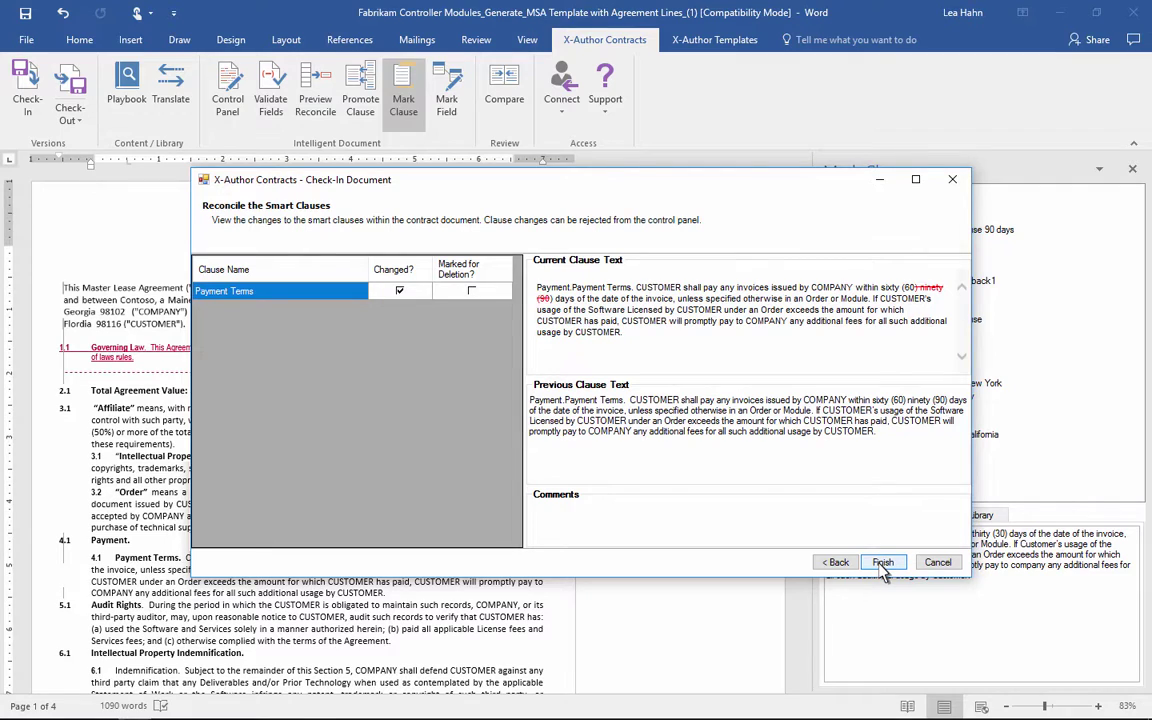
click(882, 563)
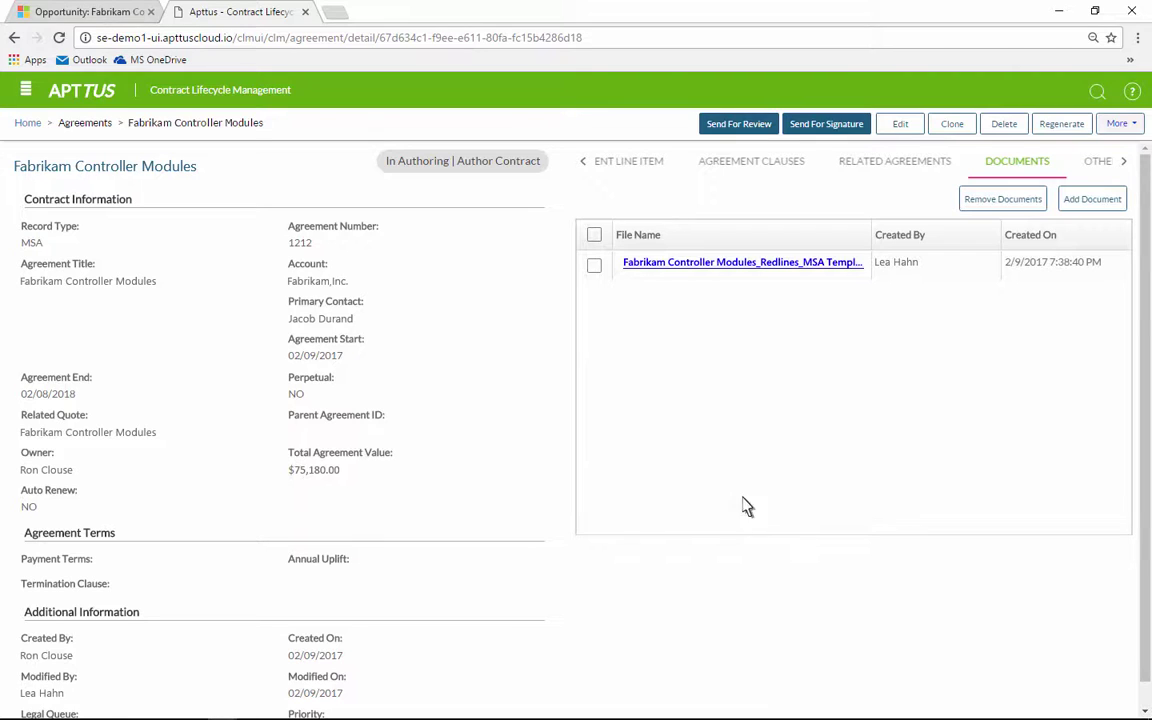
click(595, 266)
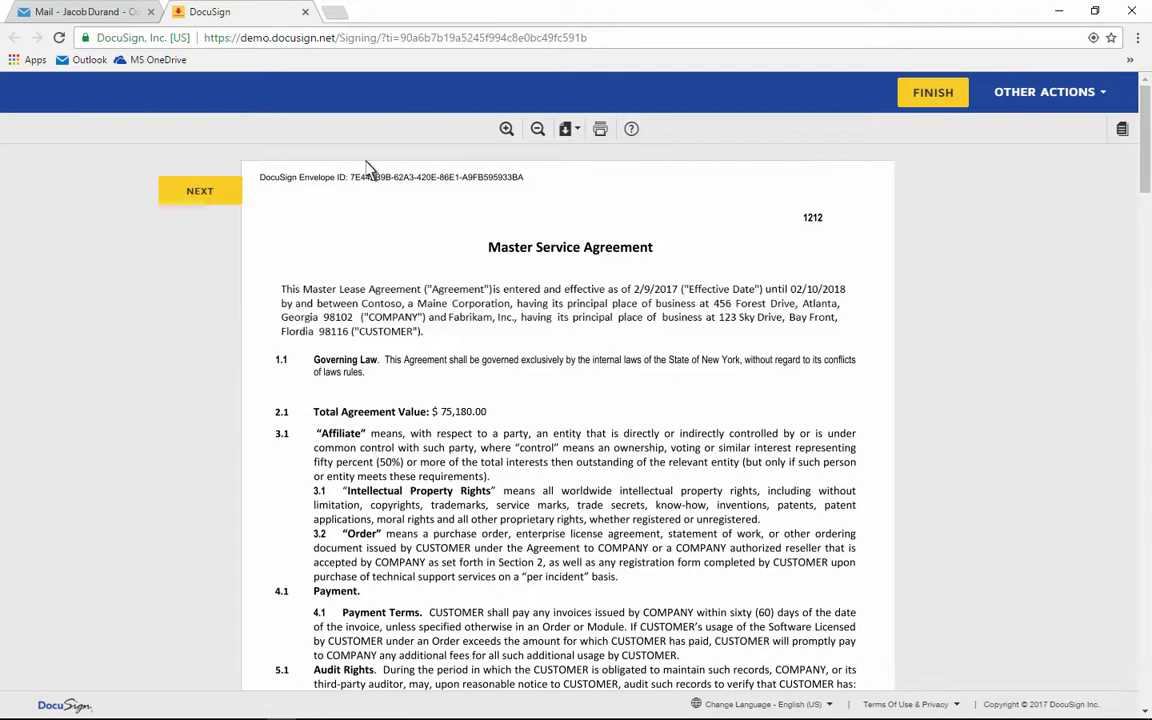
Advance to the signature page and apply the adopted signature to the second signatory's By line.
click(206, 200)
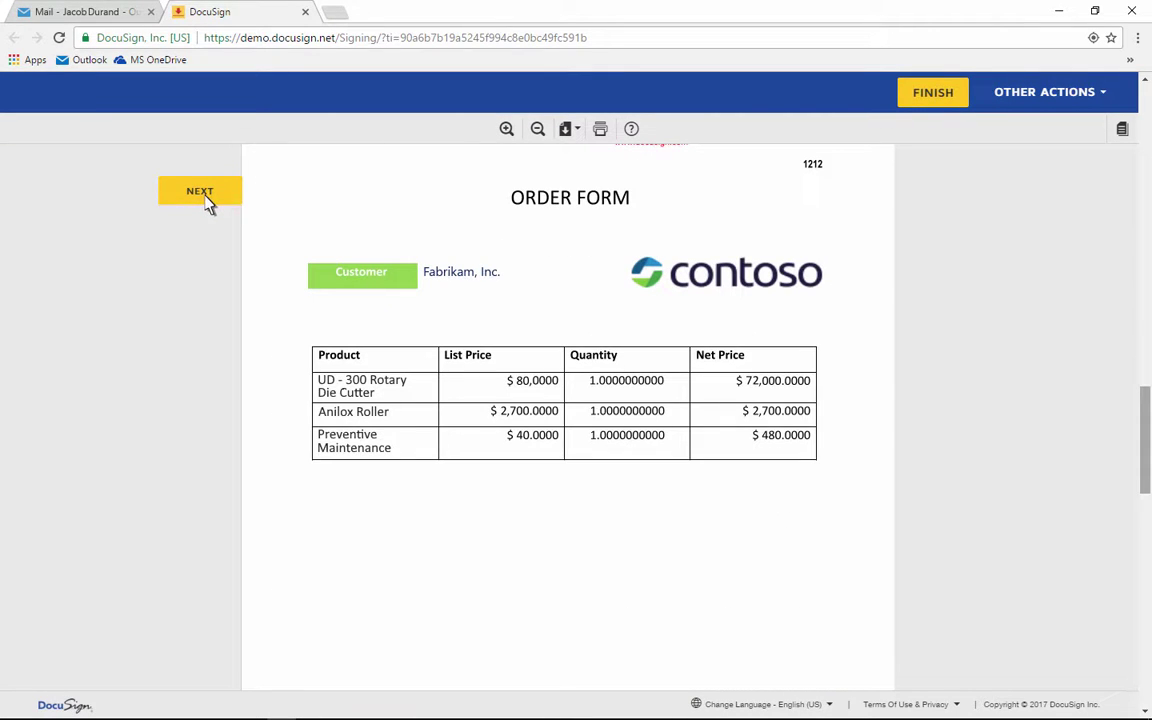
click(206, 200)
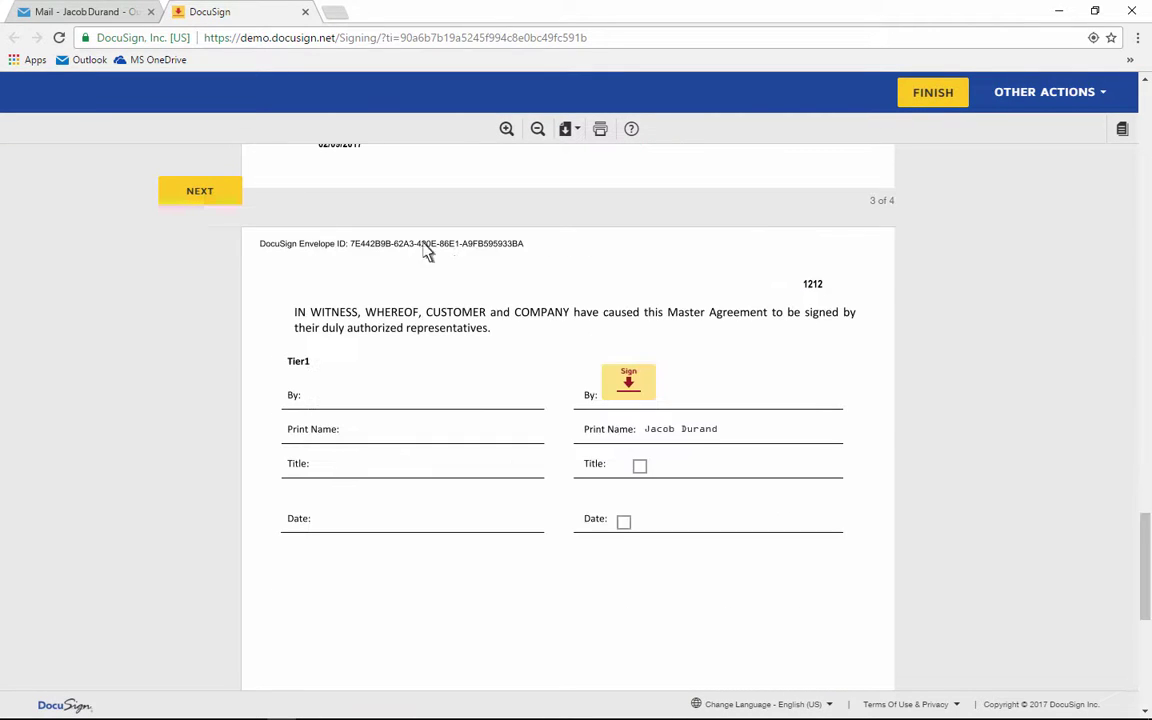
click(625, 377)
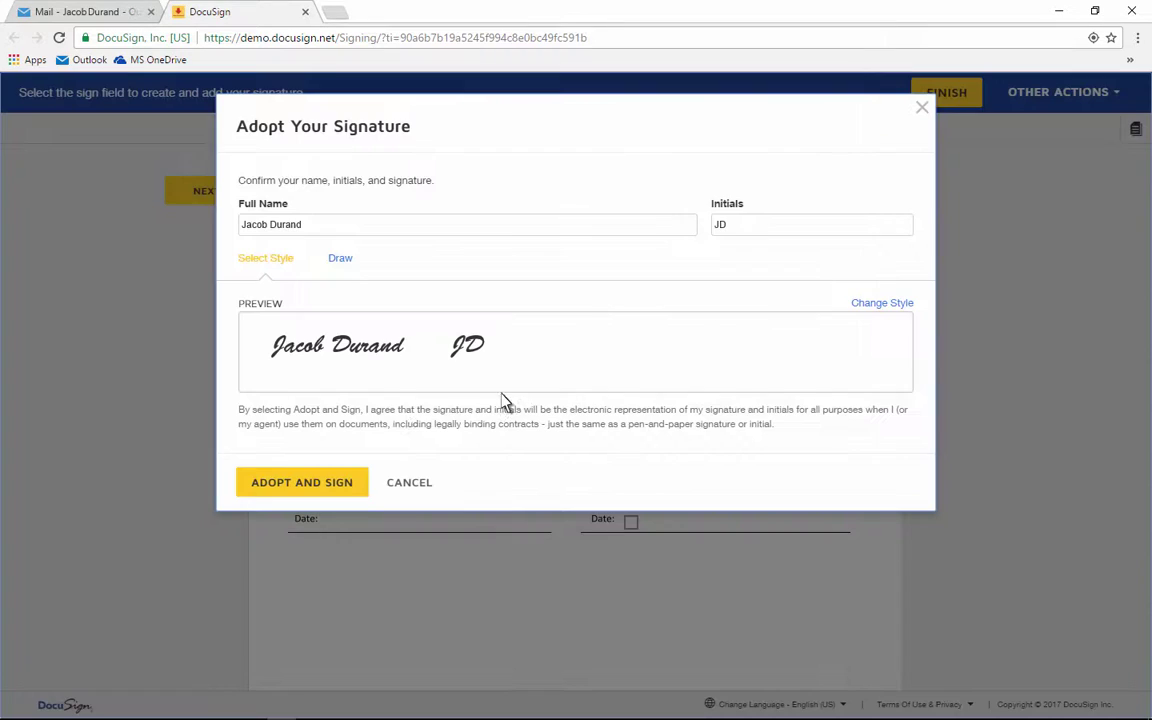
click(262, 485)
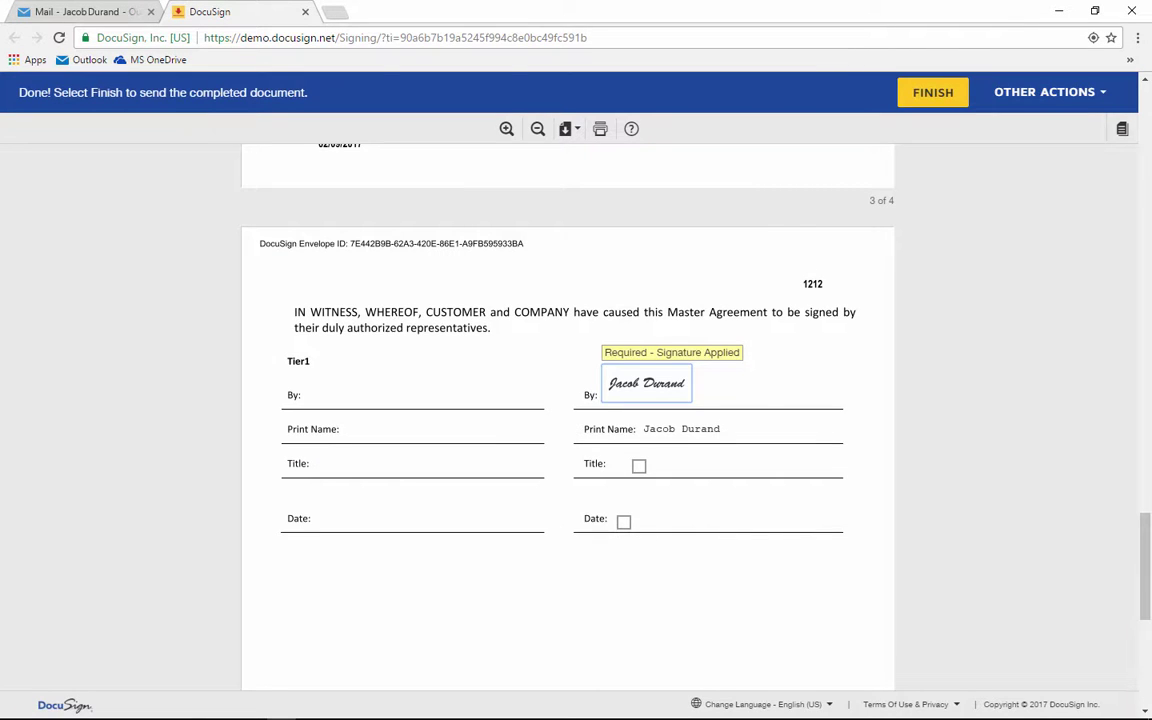